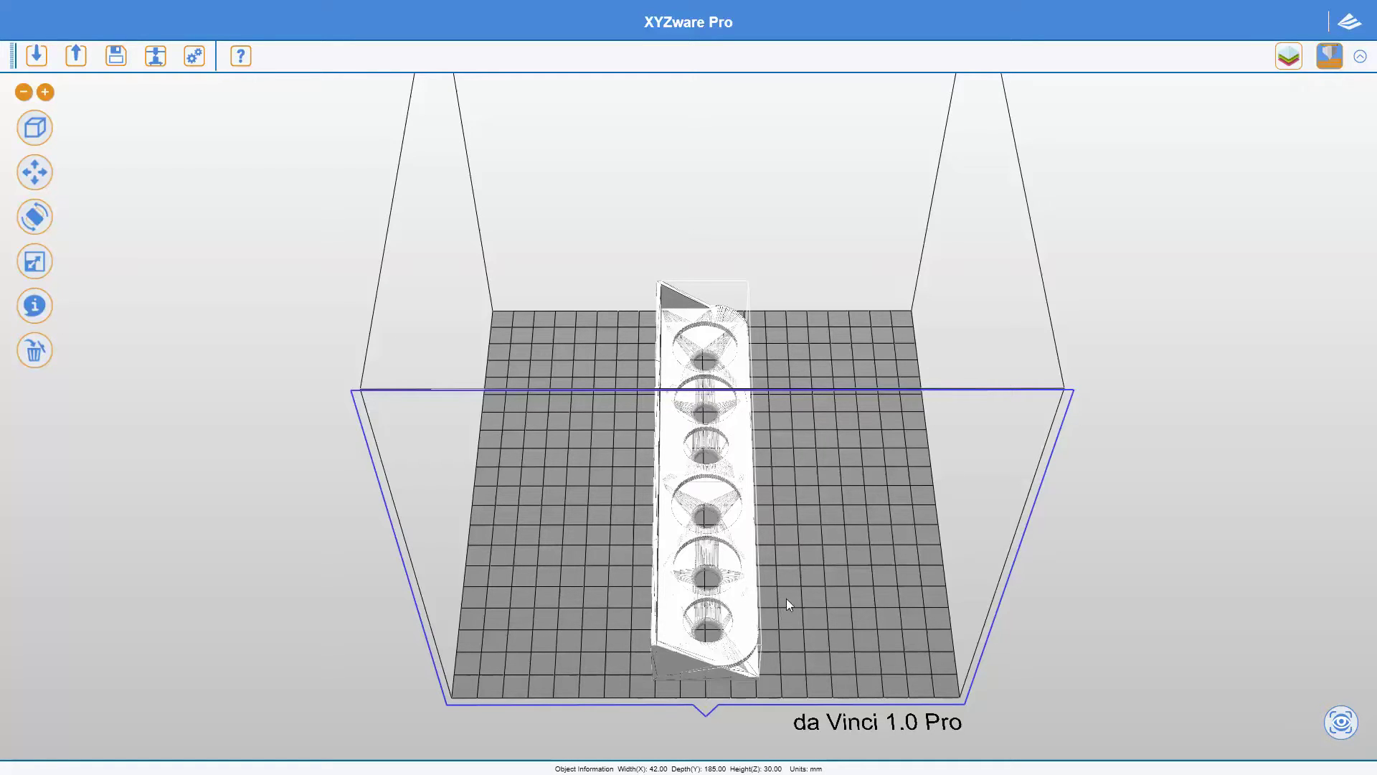
Examine the rack's holes, back wall and sloped end walls from several angles on the print bed
left_click_drag(791, 596, 673, 474)
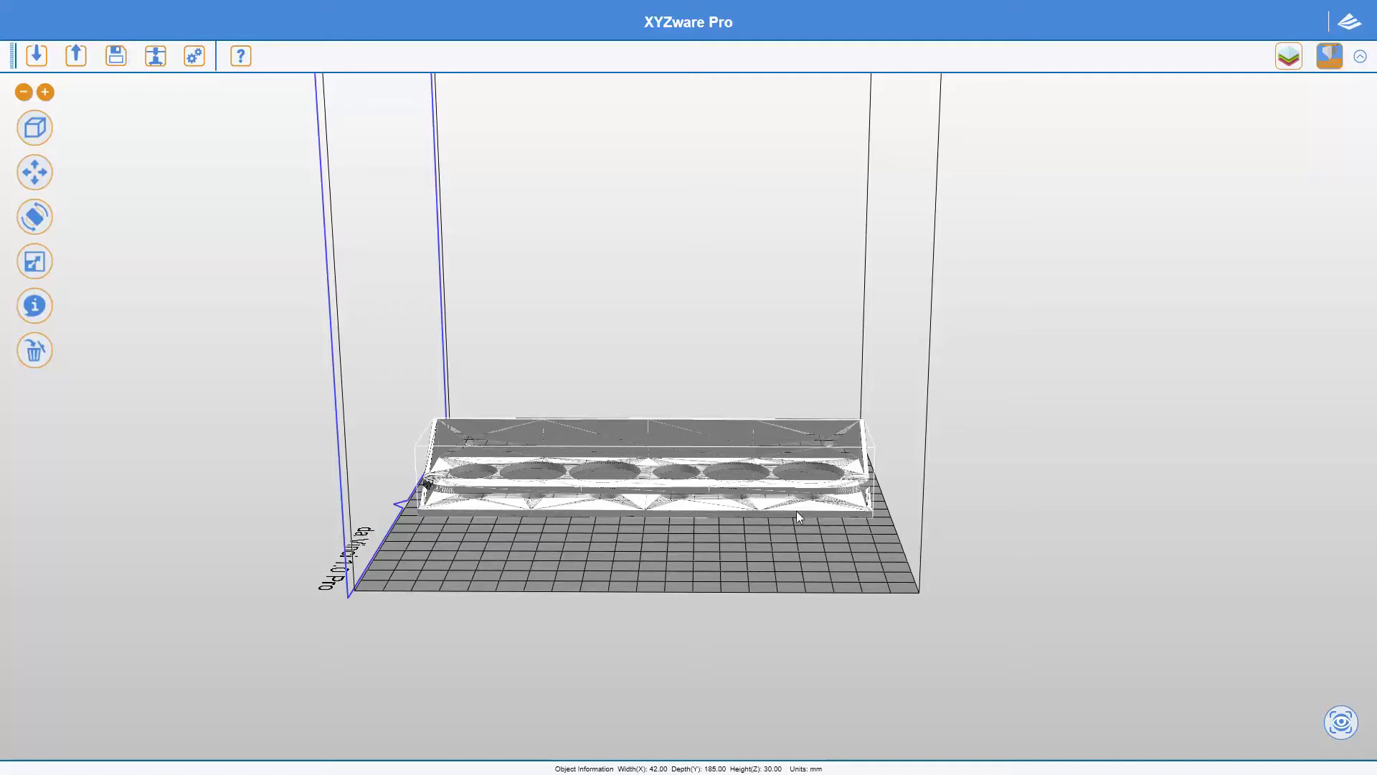
left_click_drag(587, 523, 610, 568)
left_click_drag(517, 524, 510, 449)
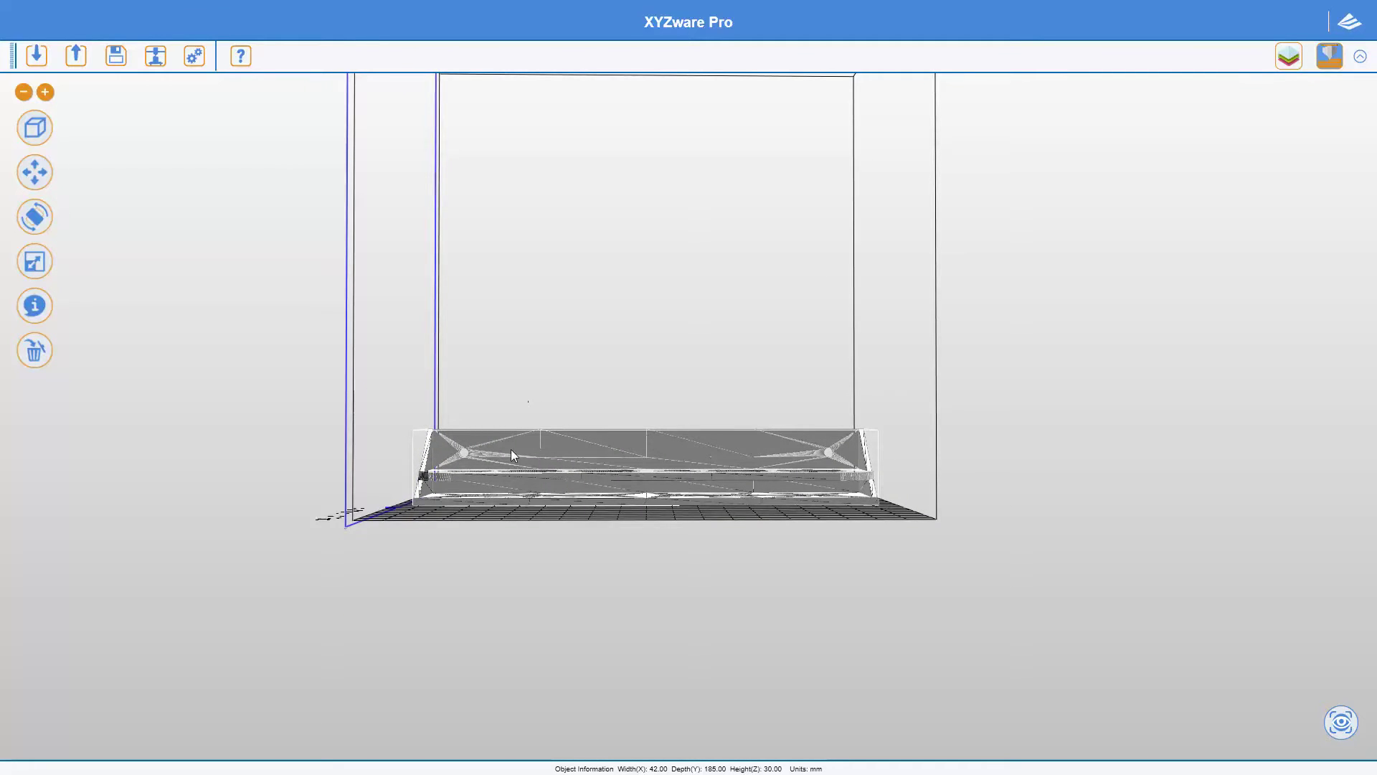
left_click_drag(802, 467, 756, 531)
scroll(755, 531, "up", 2)
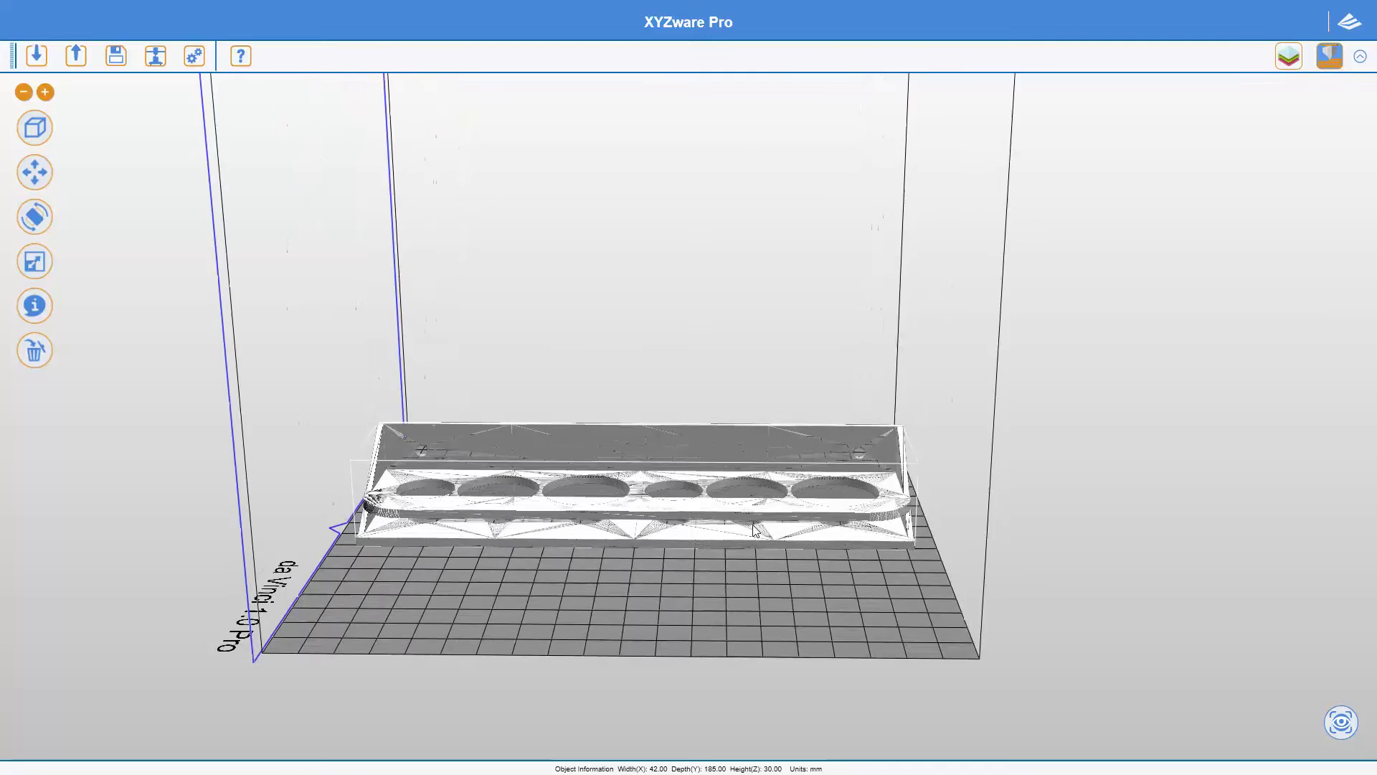
scroll(753, 527, "up", 4)
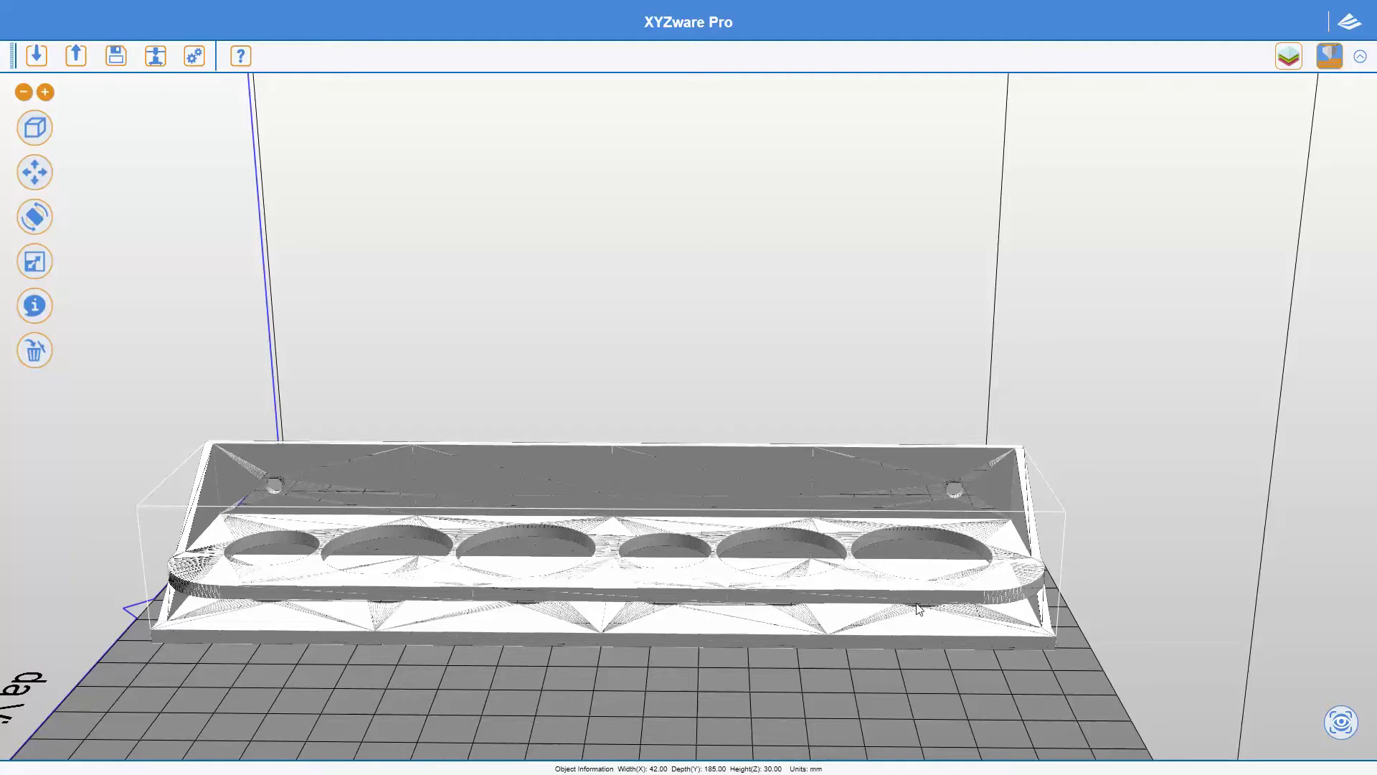
left_click_drag(343, 607, 413, 591)
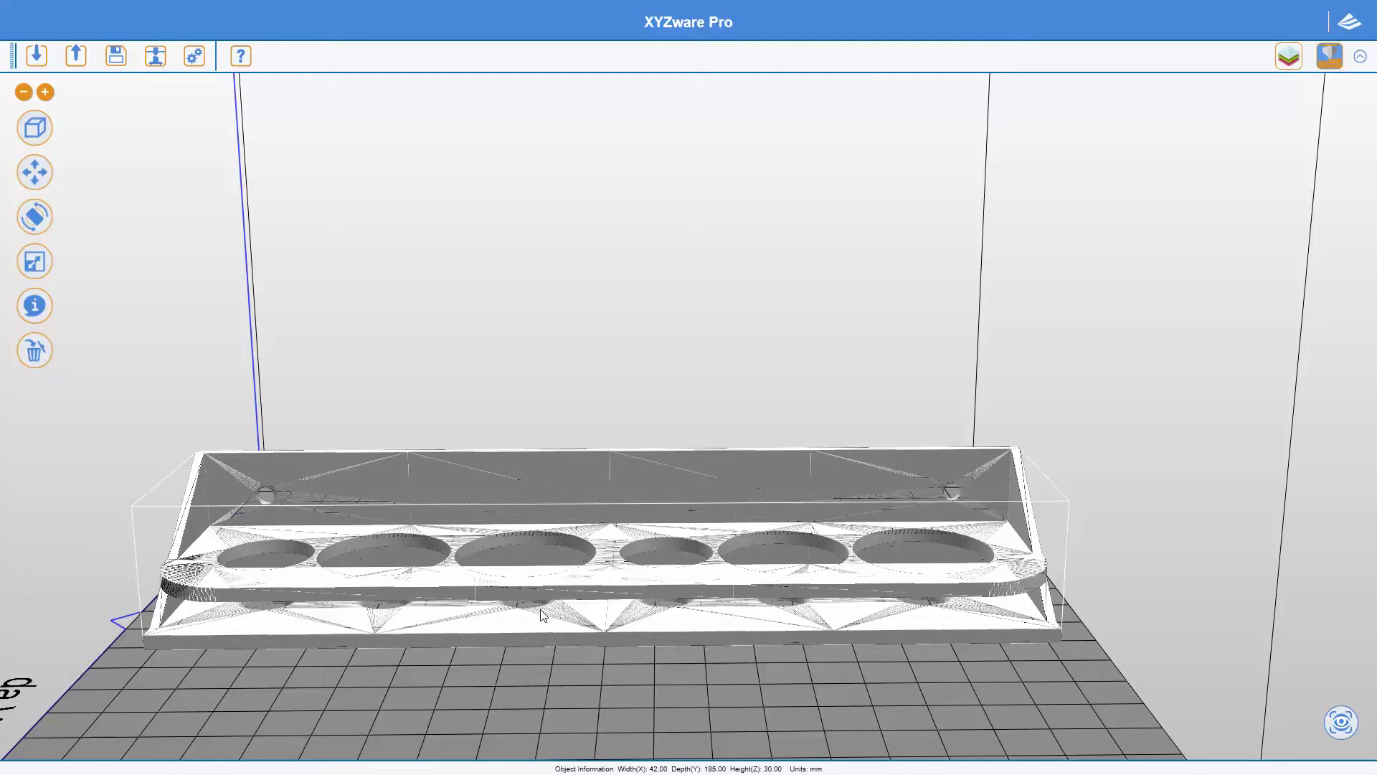
left_click_drag(392, 582, 781, 514)
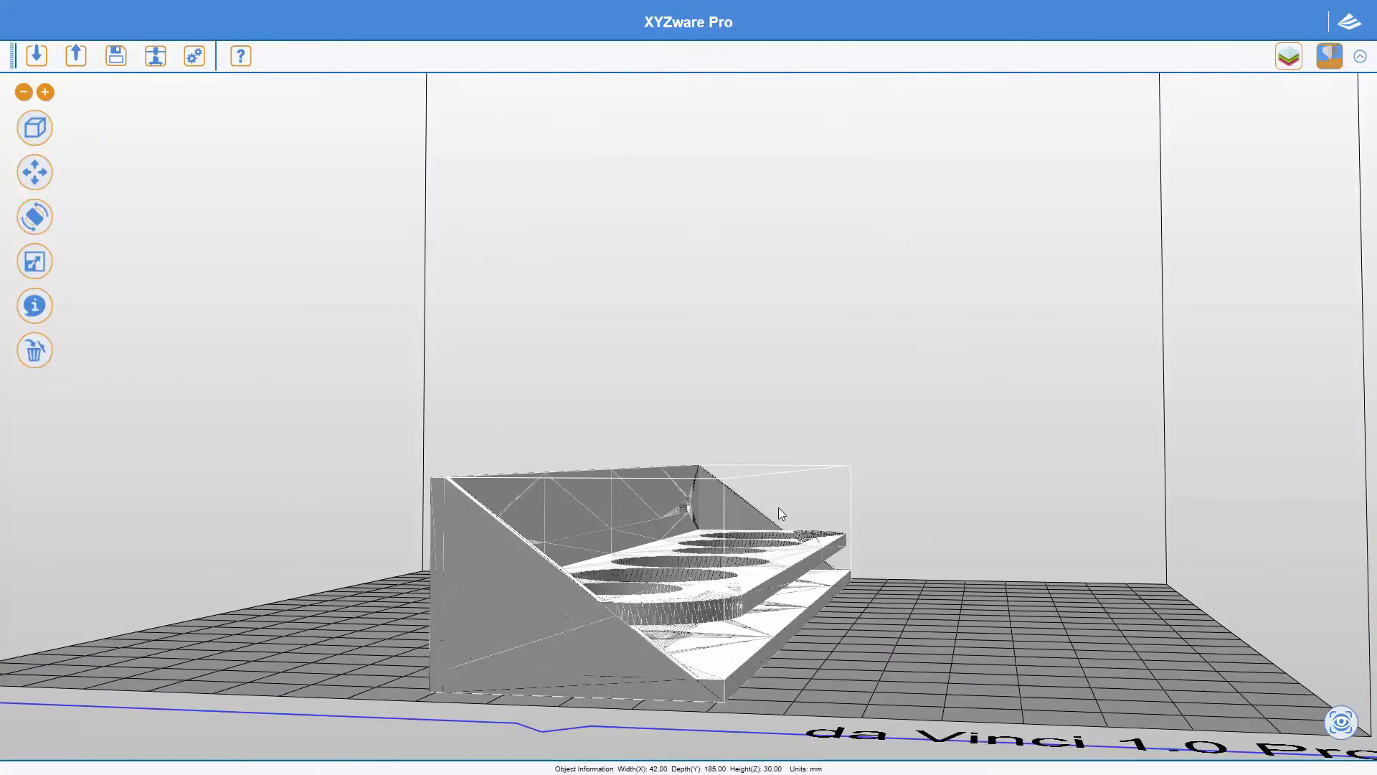
scroll(777, 507, "down", 5)
left_click_drag(790, 558, 721, 584)
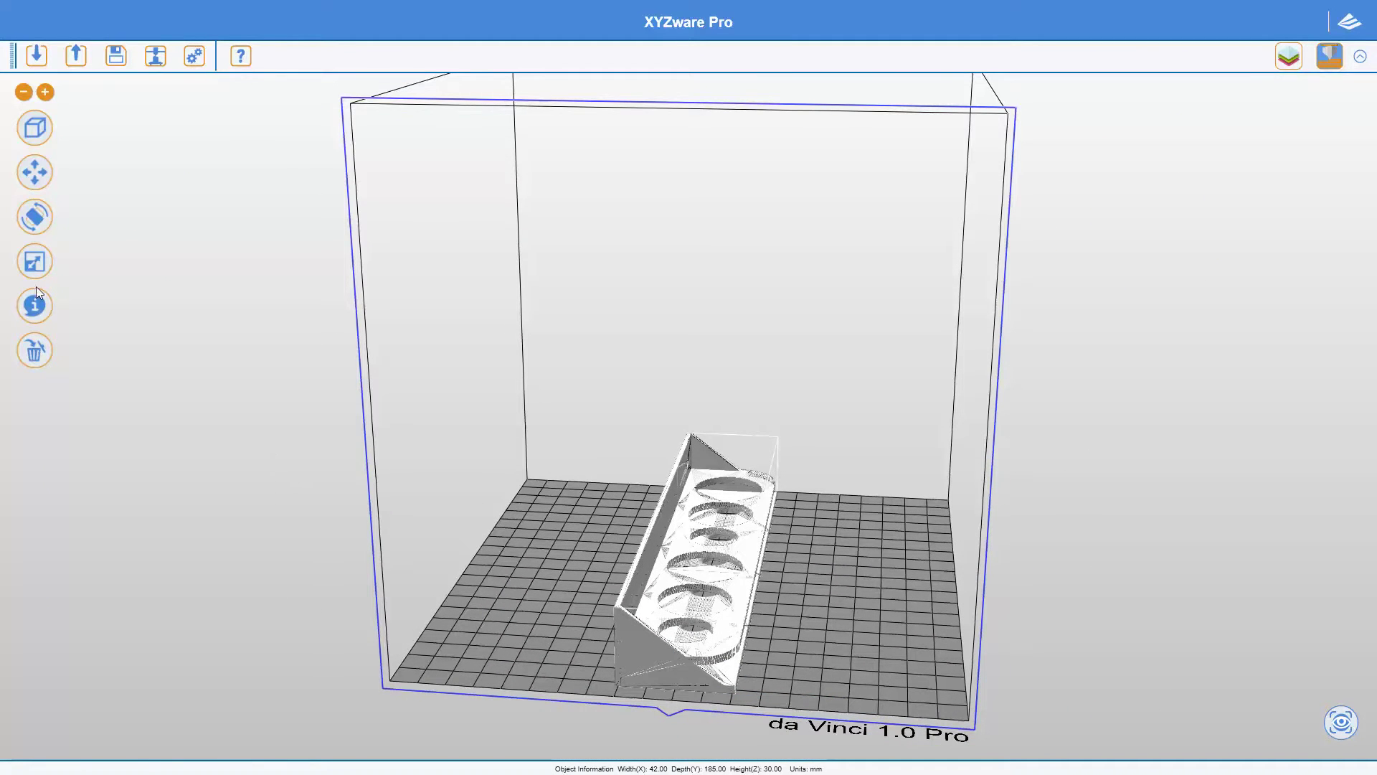
Rotate the rack to 270 degrees about the Y axis
left_click(35, 216)
left_click(151, 191)
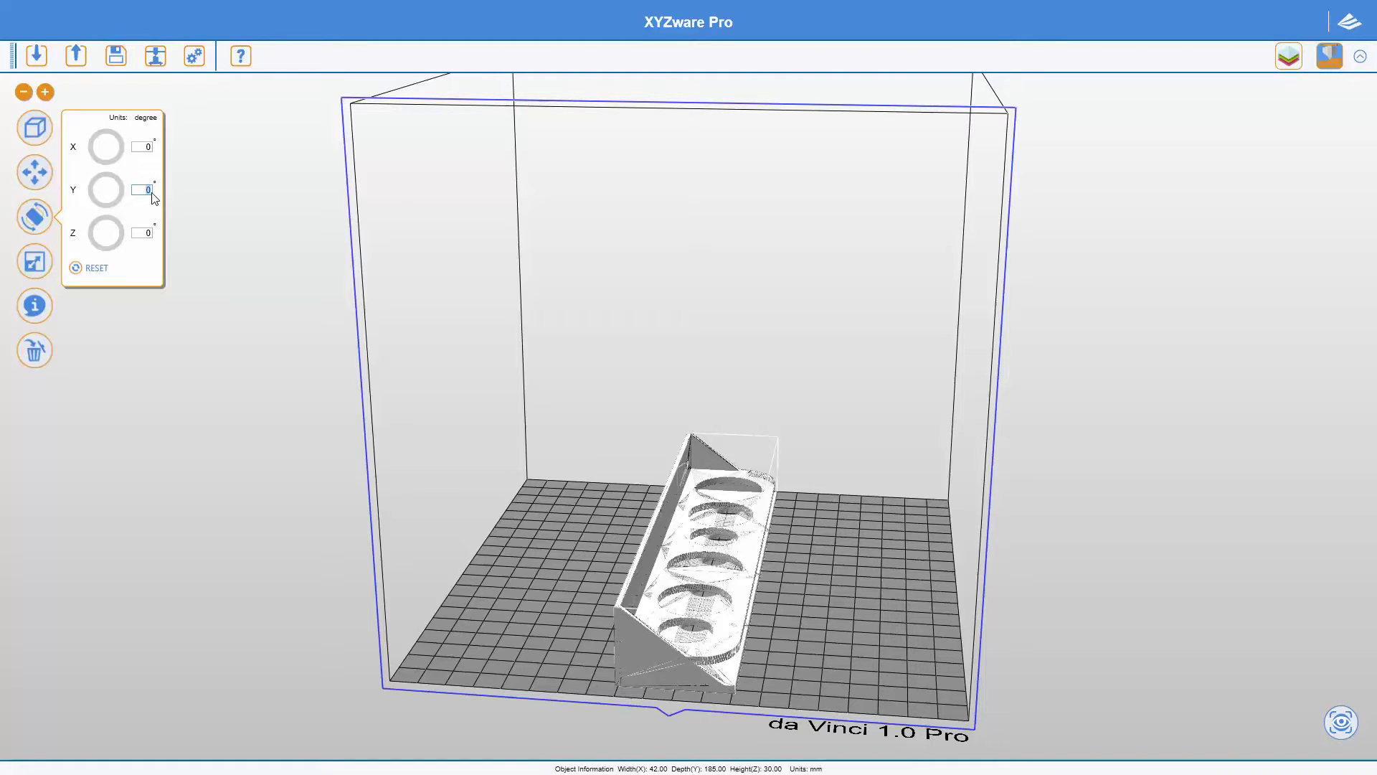
type("270")
key("Return")
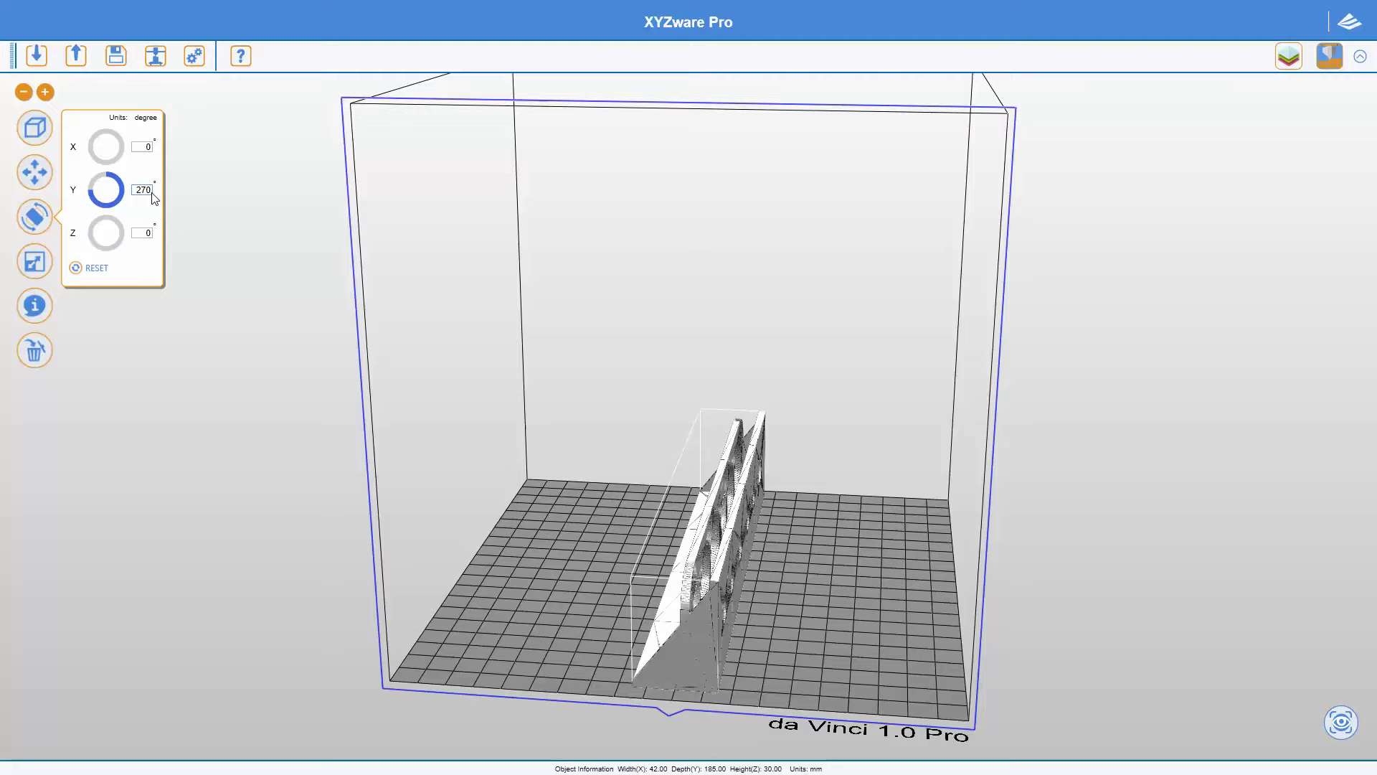
left_click(195, 199)
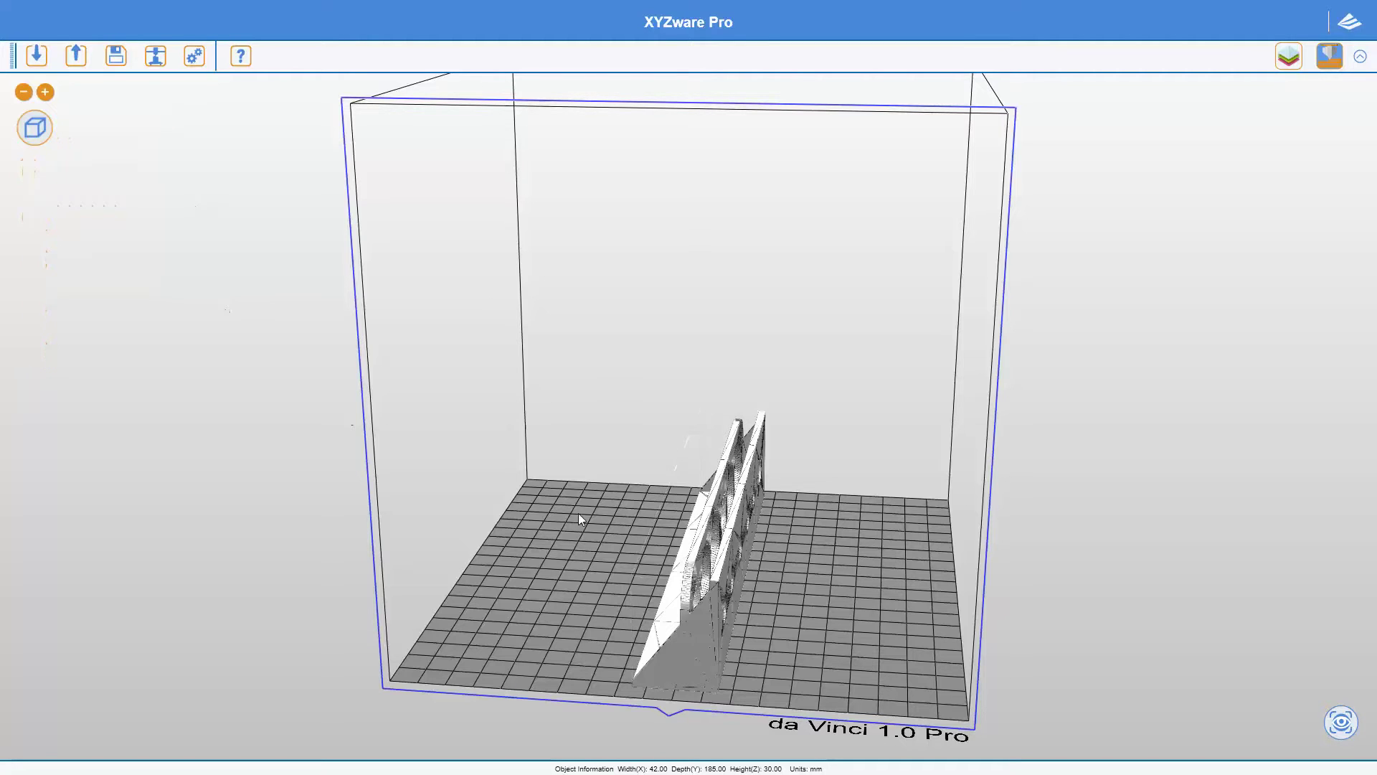
Inspect the upright rack from all sides, checking its base face, the row of holes and the end walls
left_click_drag(790, 638, 582, 709)
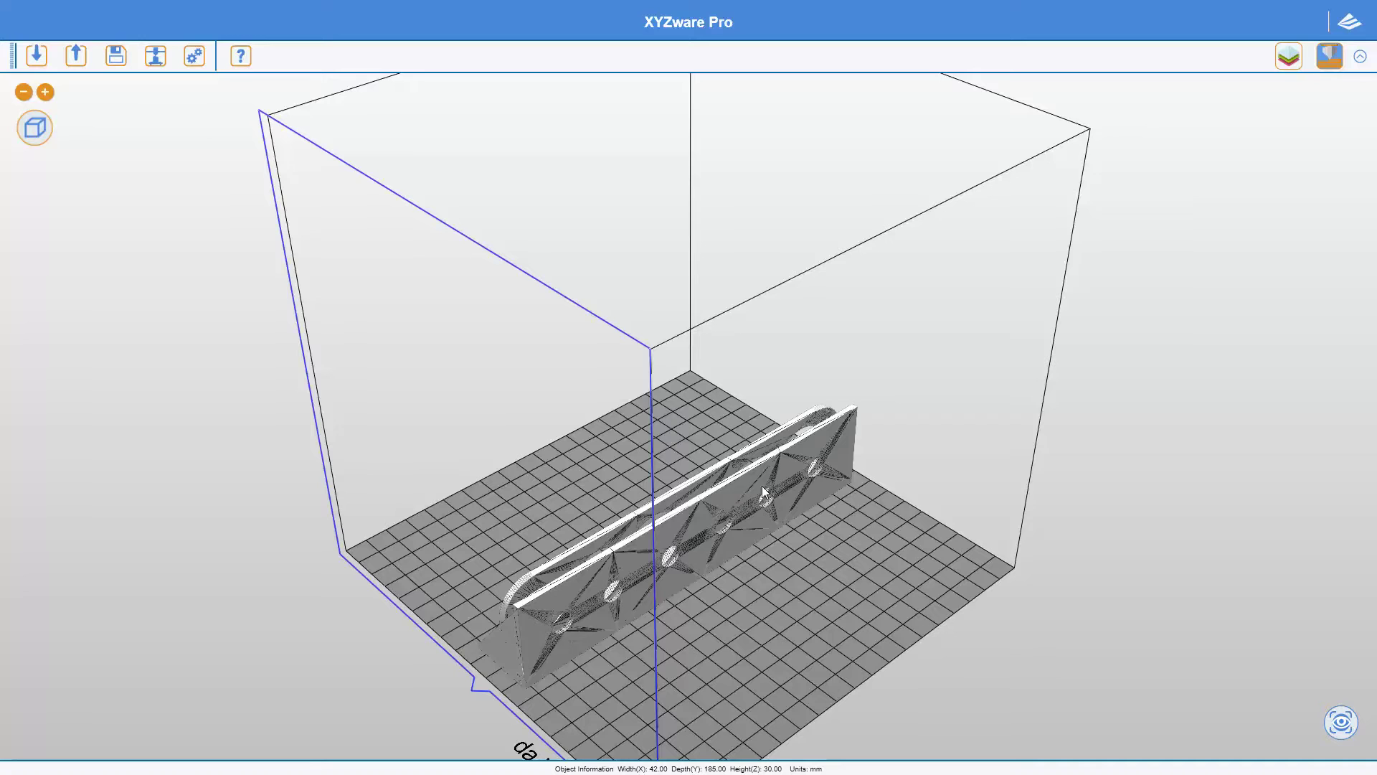
left_click_drag(588, 662, 1201, 546)
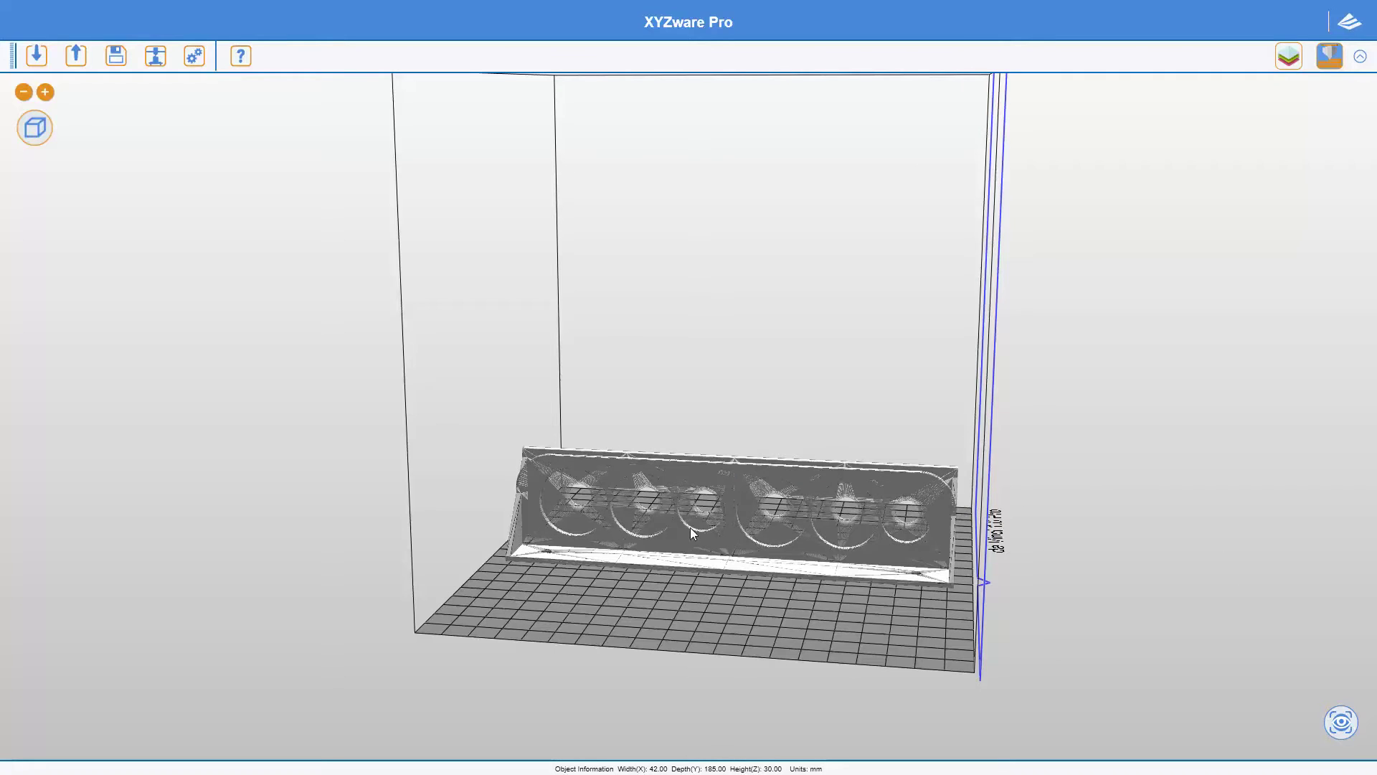
left_click_drag(571, 523, 391, 553)
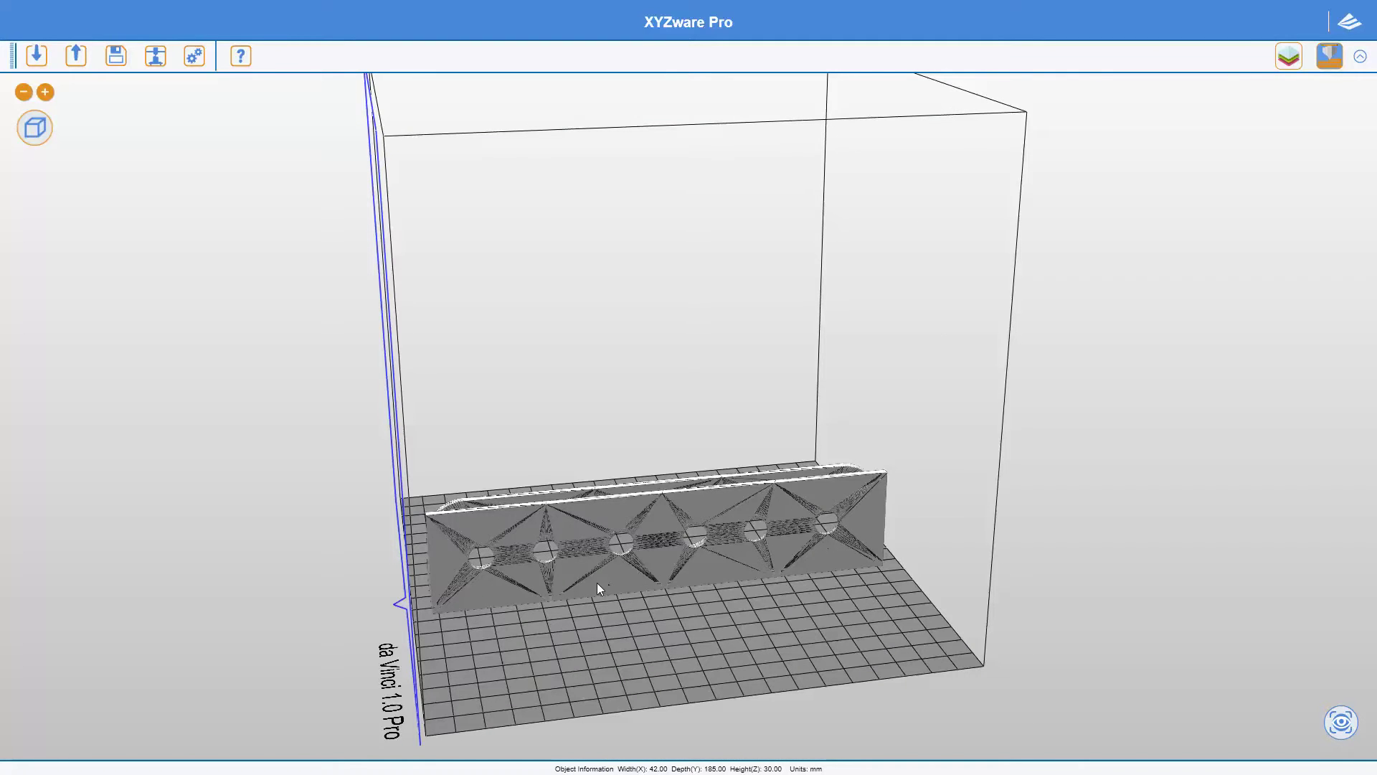
left_click_drag(552, 526, 832, 567)
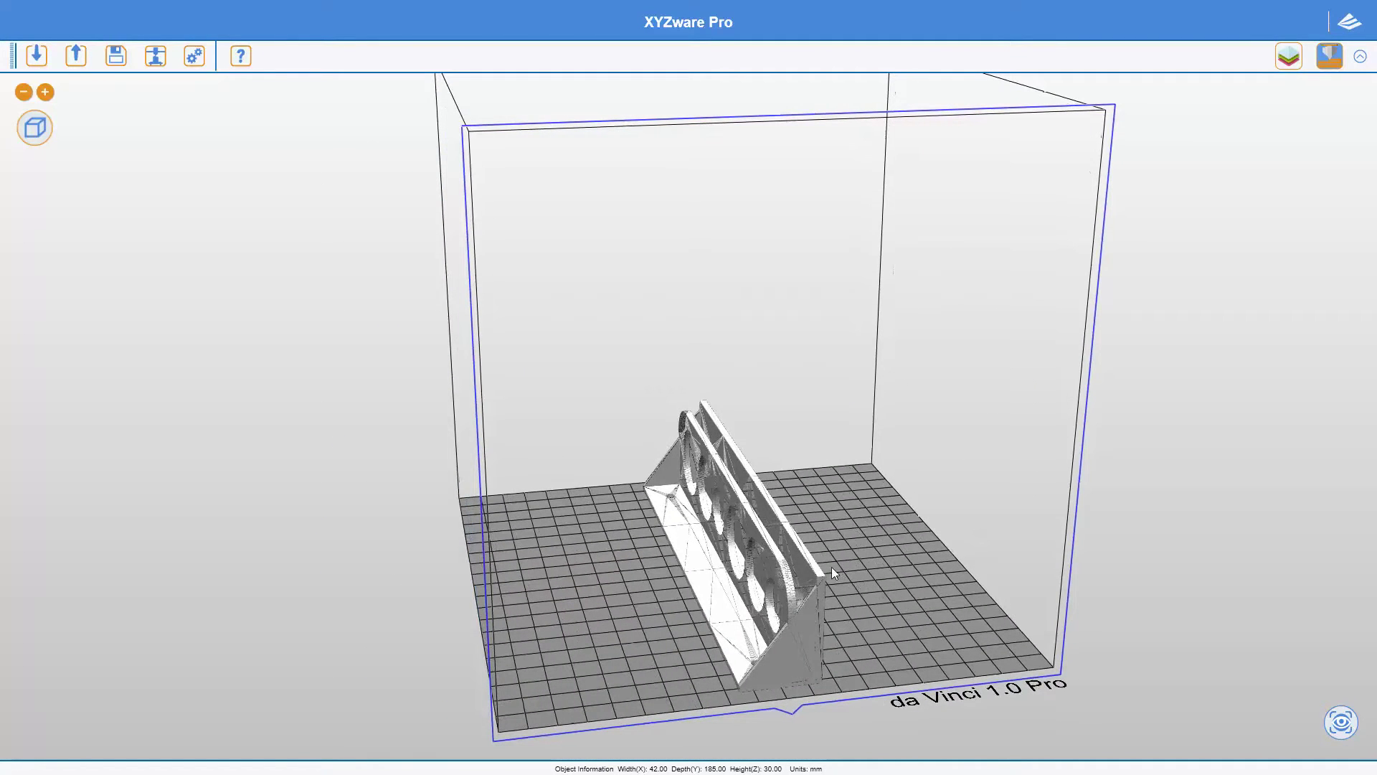
left_click_drag(723, 612, 539, 636)
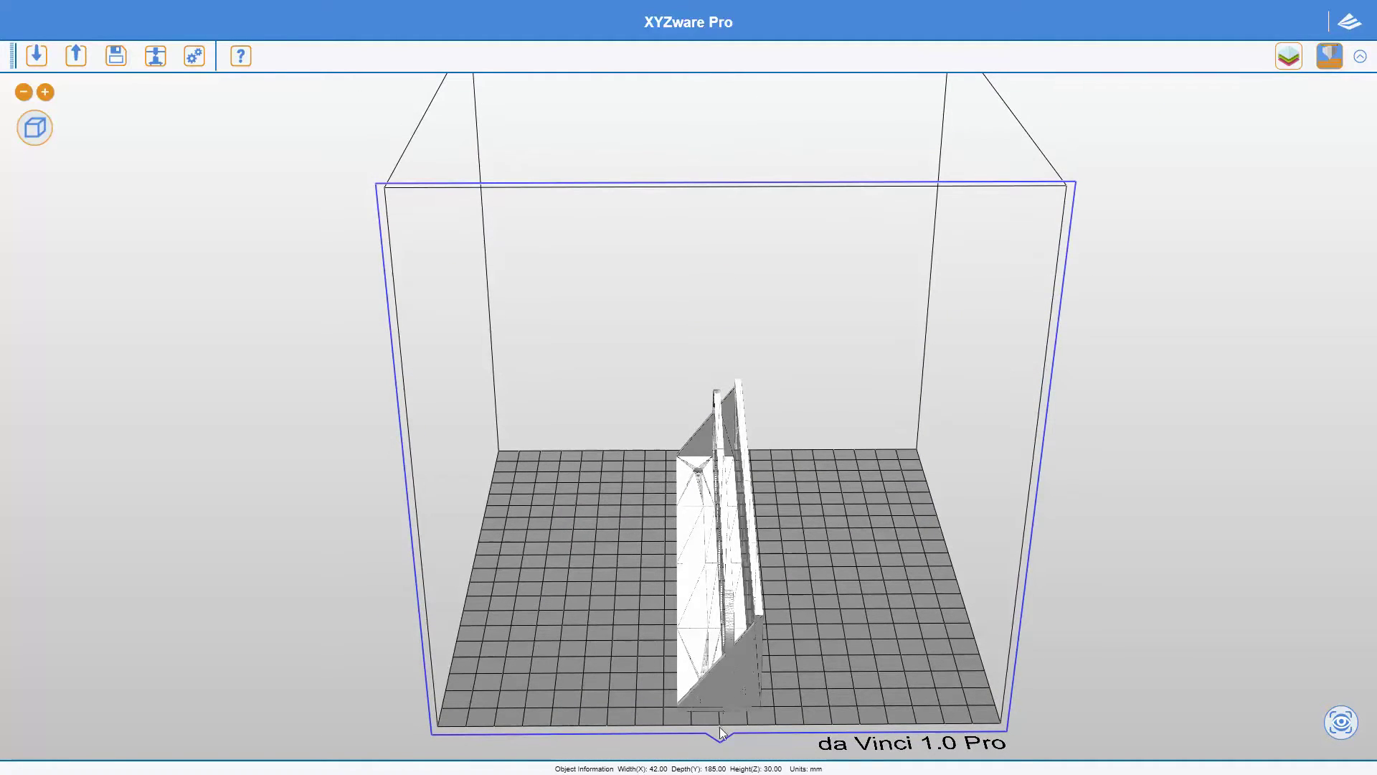
left_click_drag(720, 718, 783, 652)
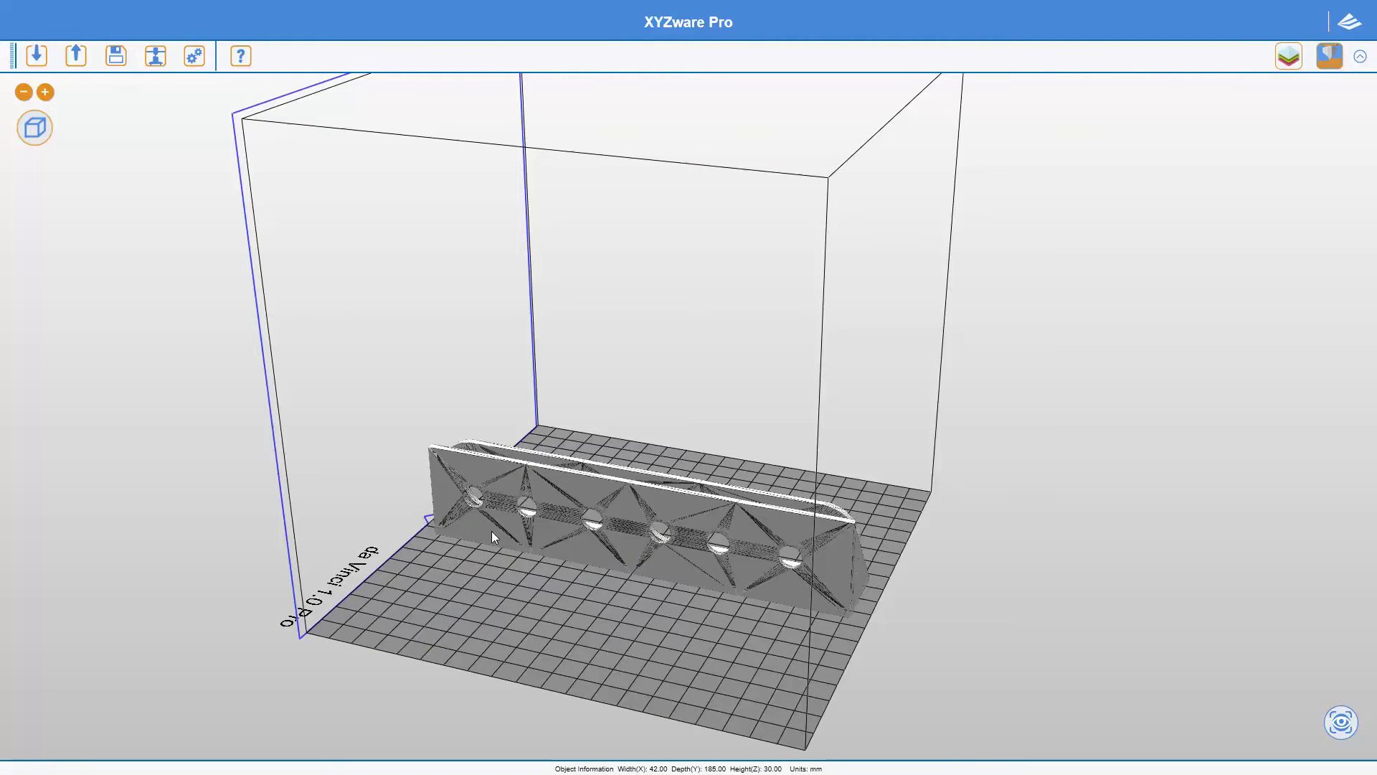
left_click_drag(412, 513, 1003, 510)
left_click_drag(825, 553, 726, 470)
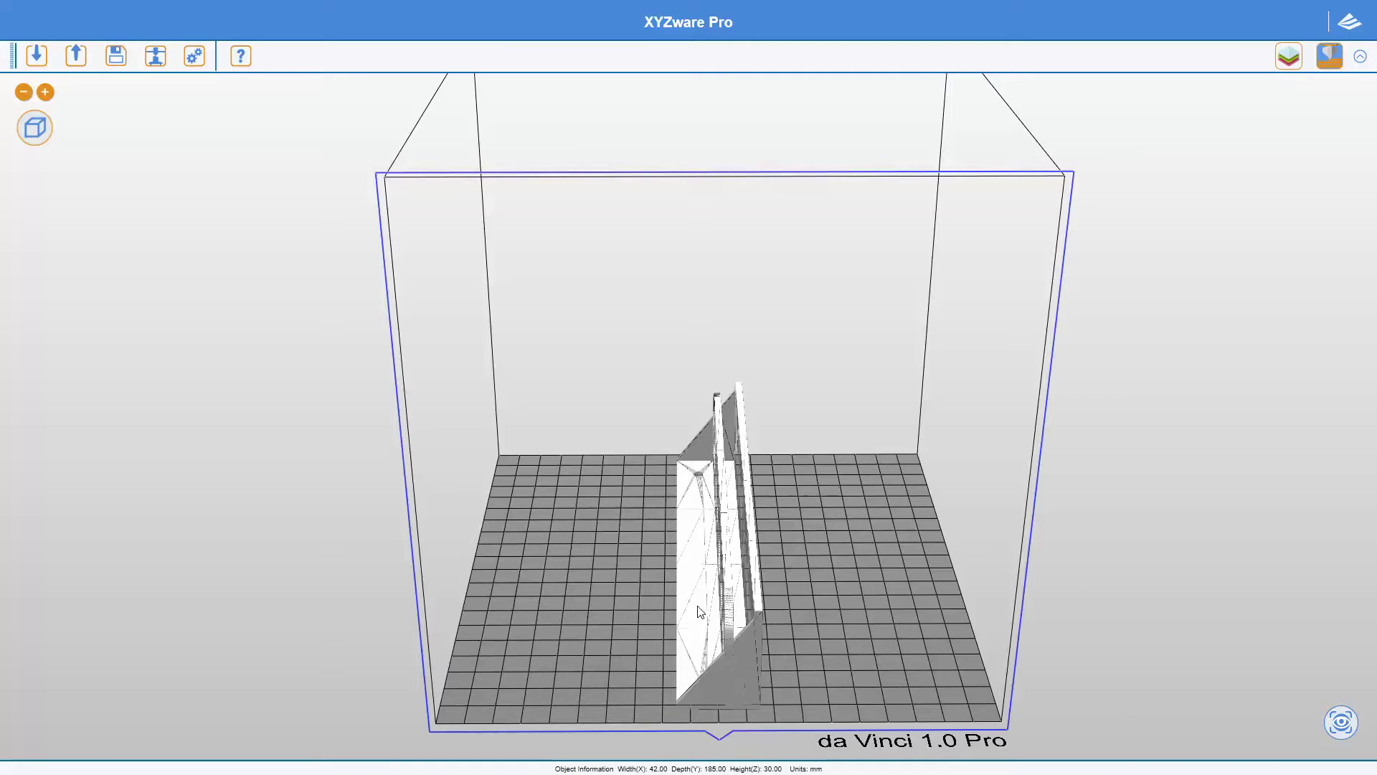
left_click_drag(700, 639, 841, 635)
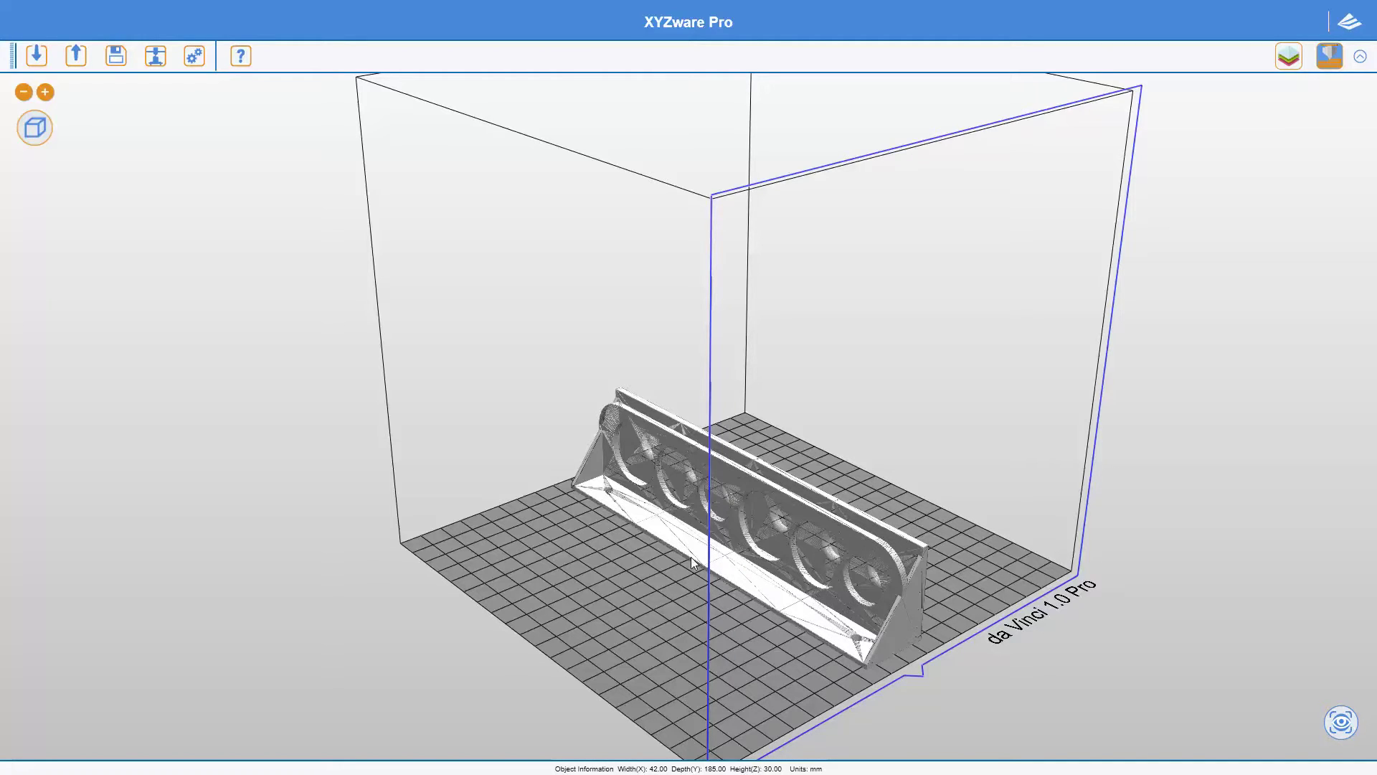
left_click_drag(725, 557, 291, 428)
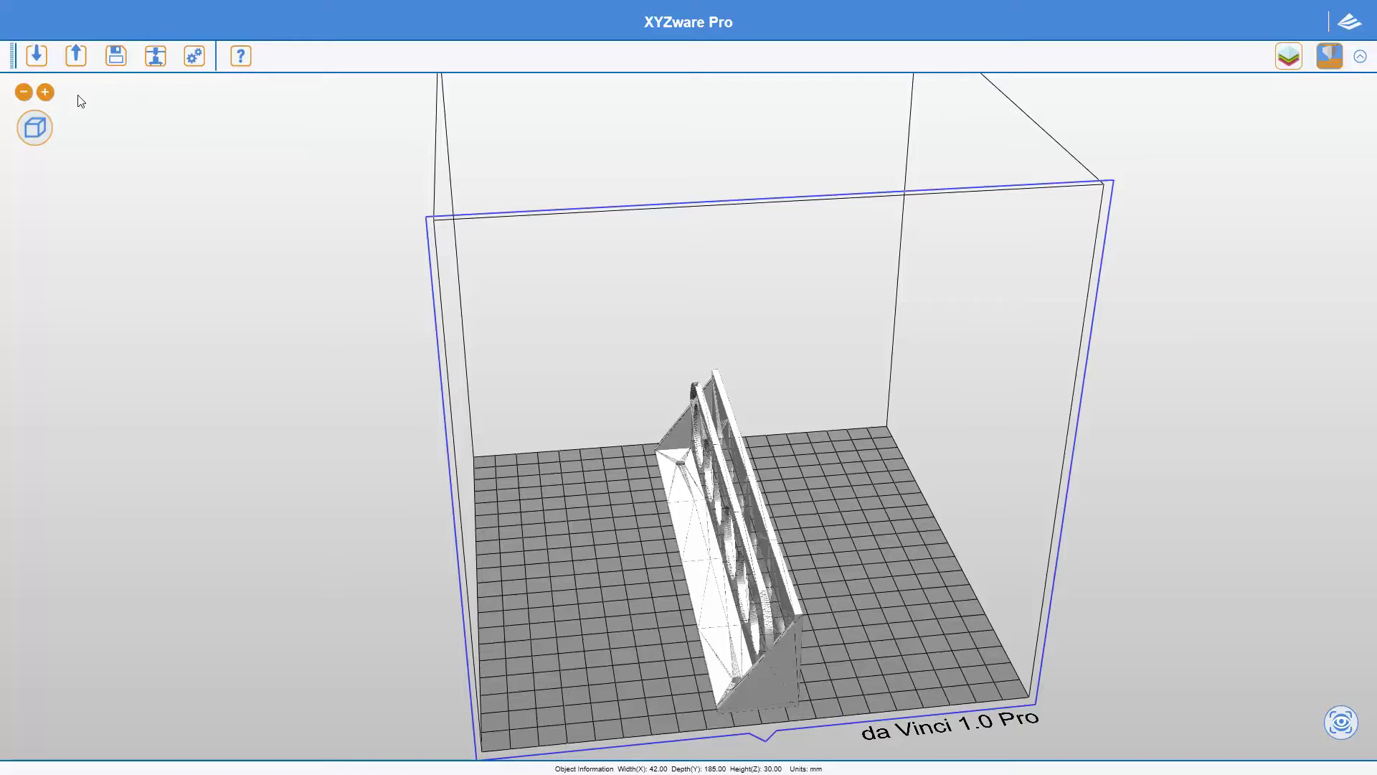
left_click(157, 60)
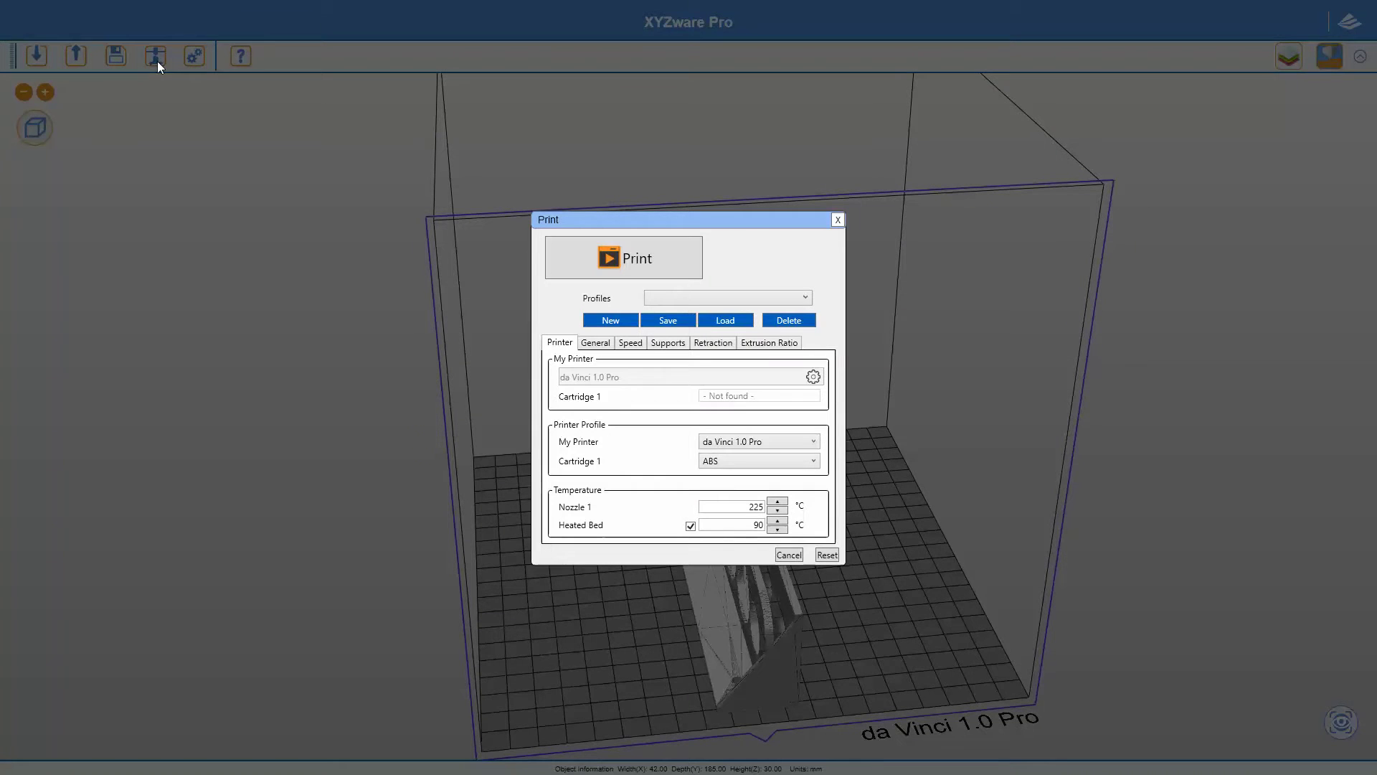
left_click(838, 220)
left_click(34, 128)
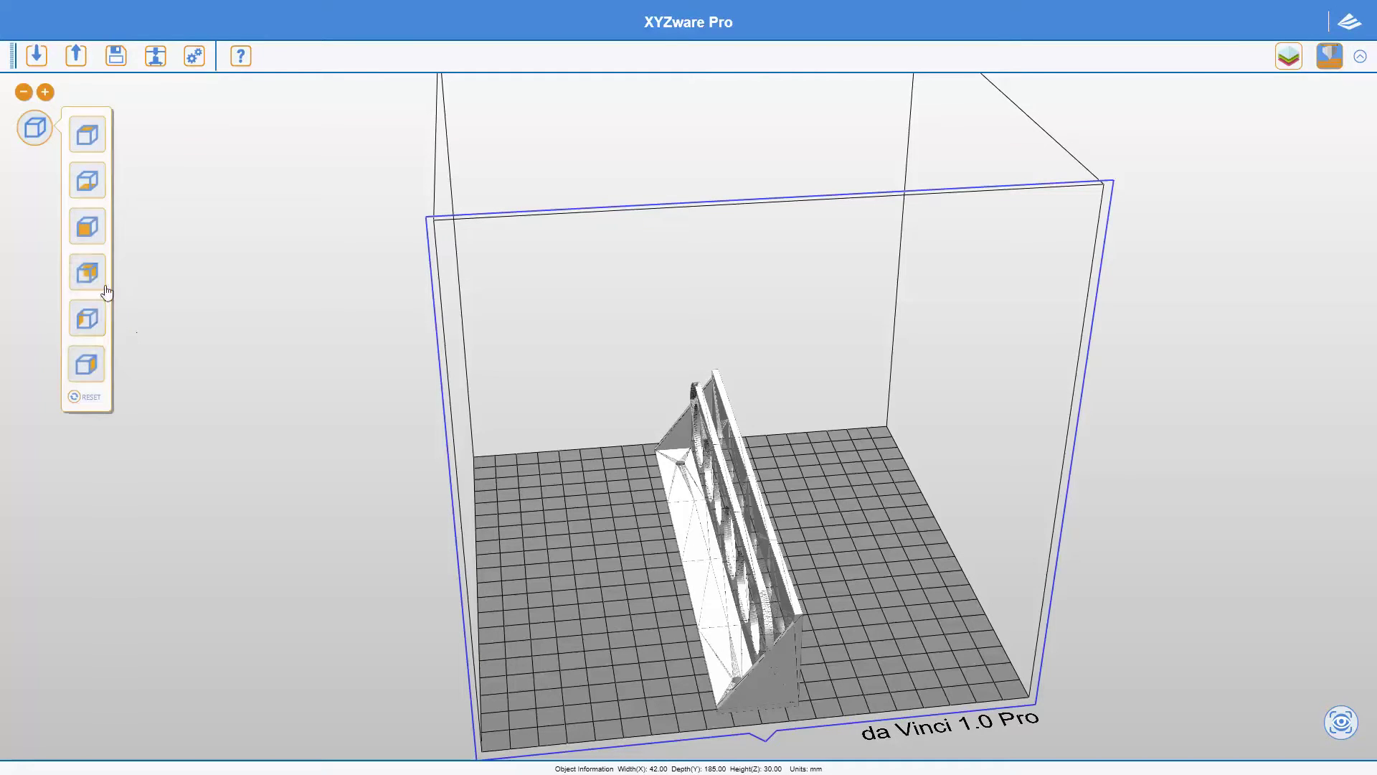
left_click(191, 113)
Select the rack and rotate it to 45 degrees about the Z axis
left_click(753, 502)
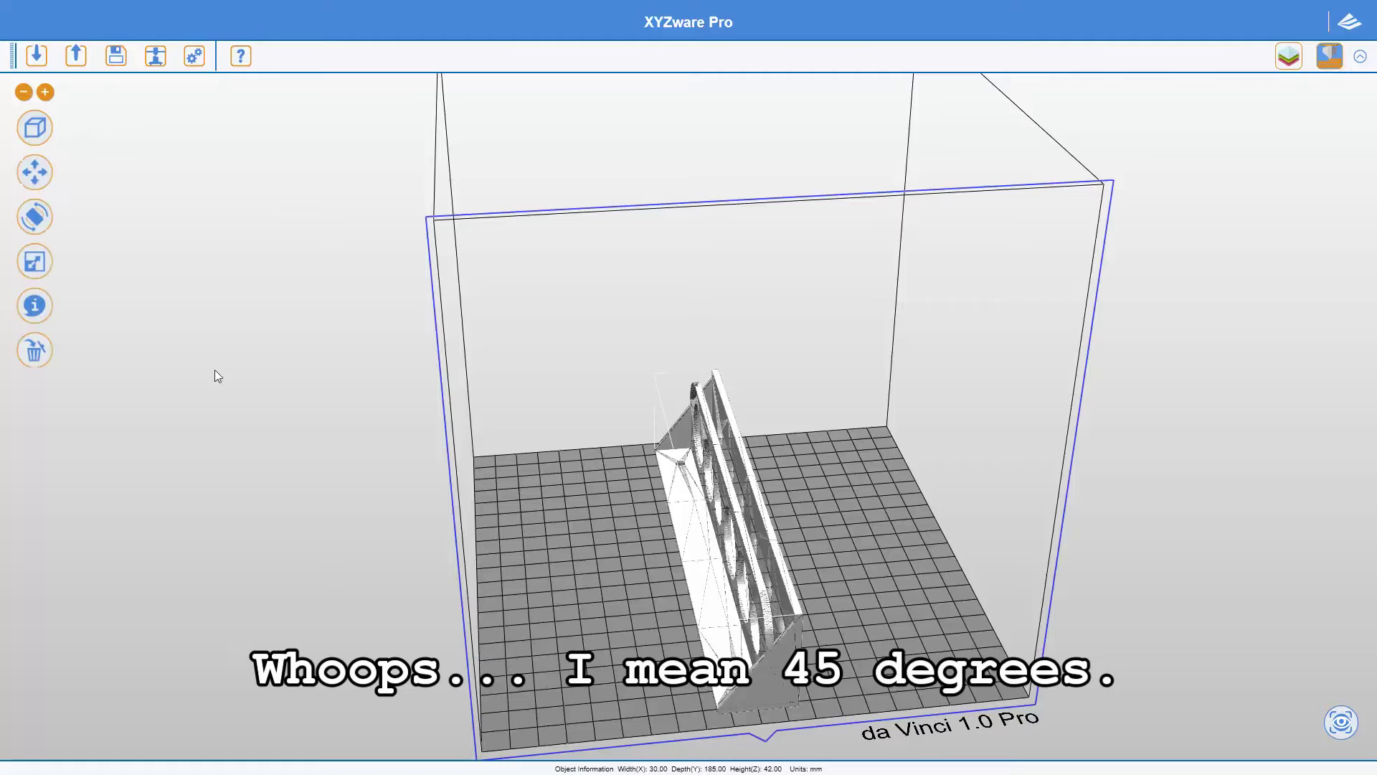
left_click(33, 218)
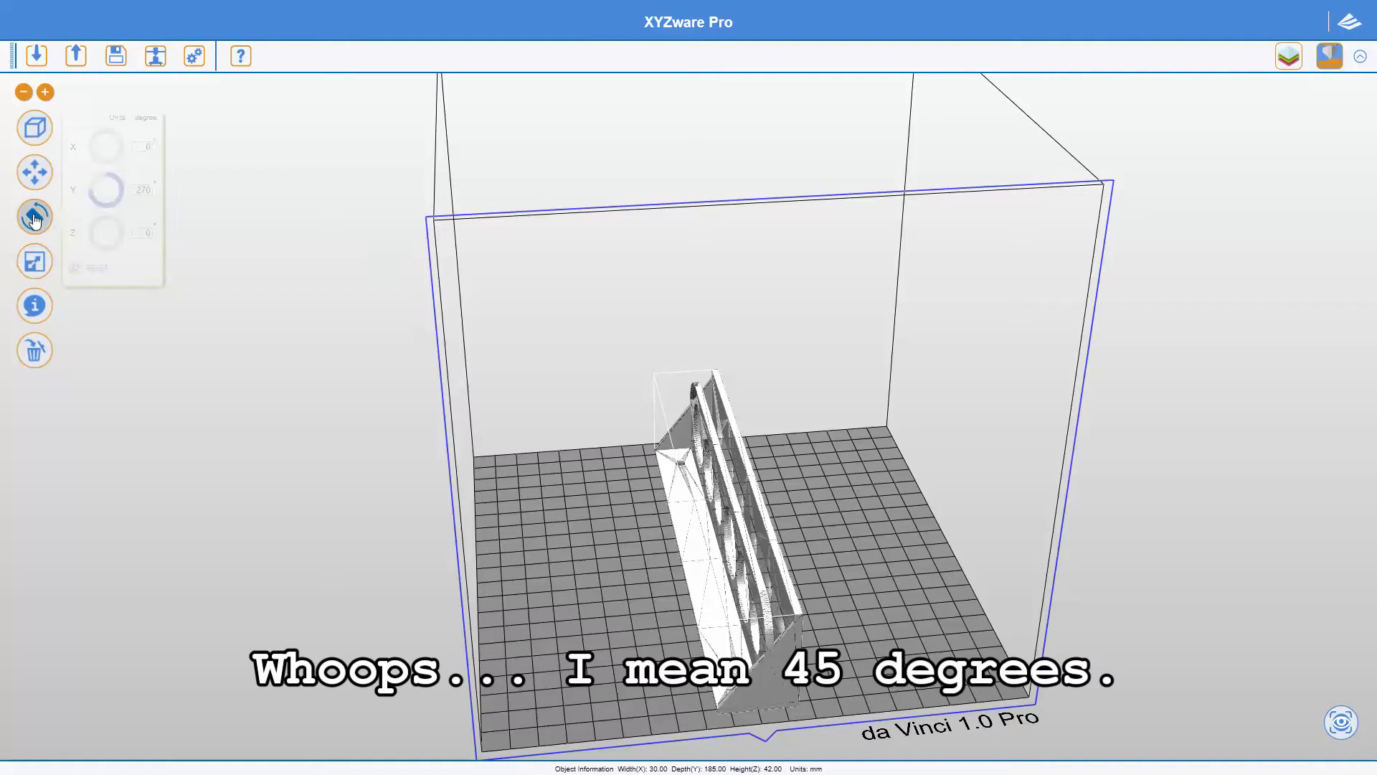
left_click_drag(115, 229, 122, 230)
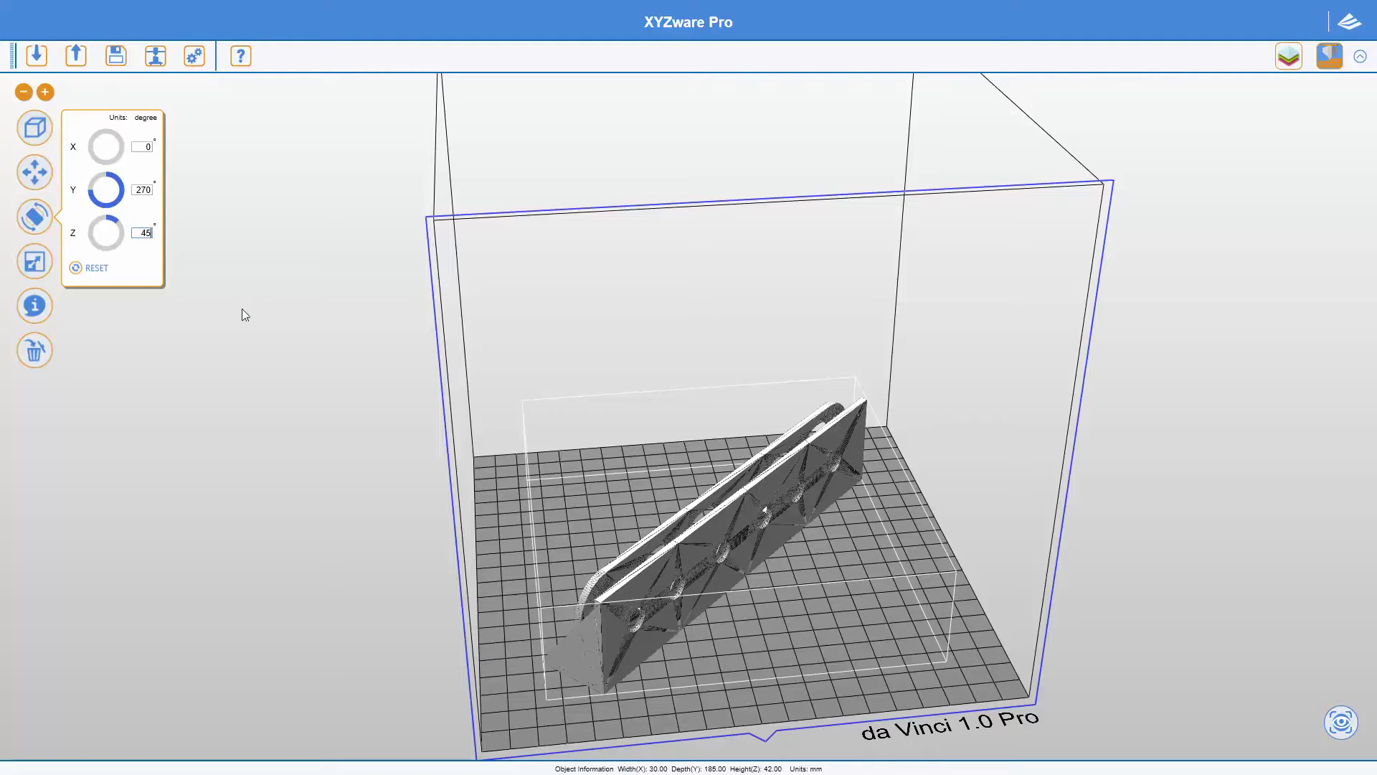
Examine the rack's diagonal orientation on the print bed from the front, back and sides
left_click_drag(728, 649, 960, 623)
left_click_drag(957, 643, 556, 686)
left_click_drag(790, 615, 619, 630)
left_click_drag(802, 591, 931, 652)
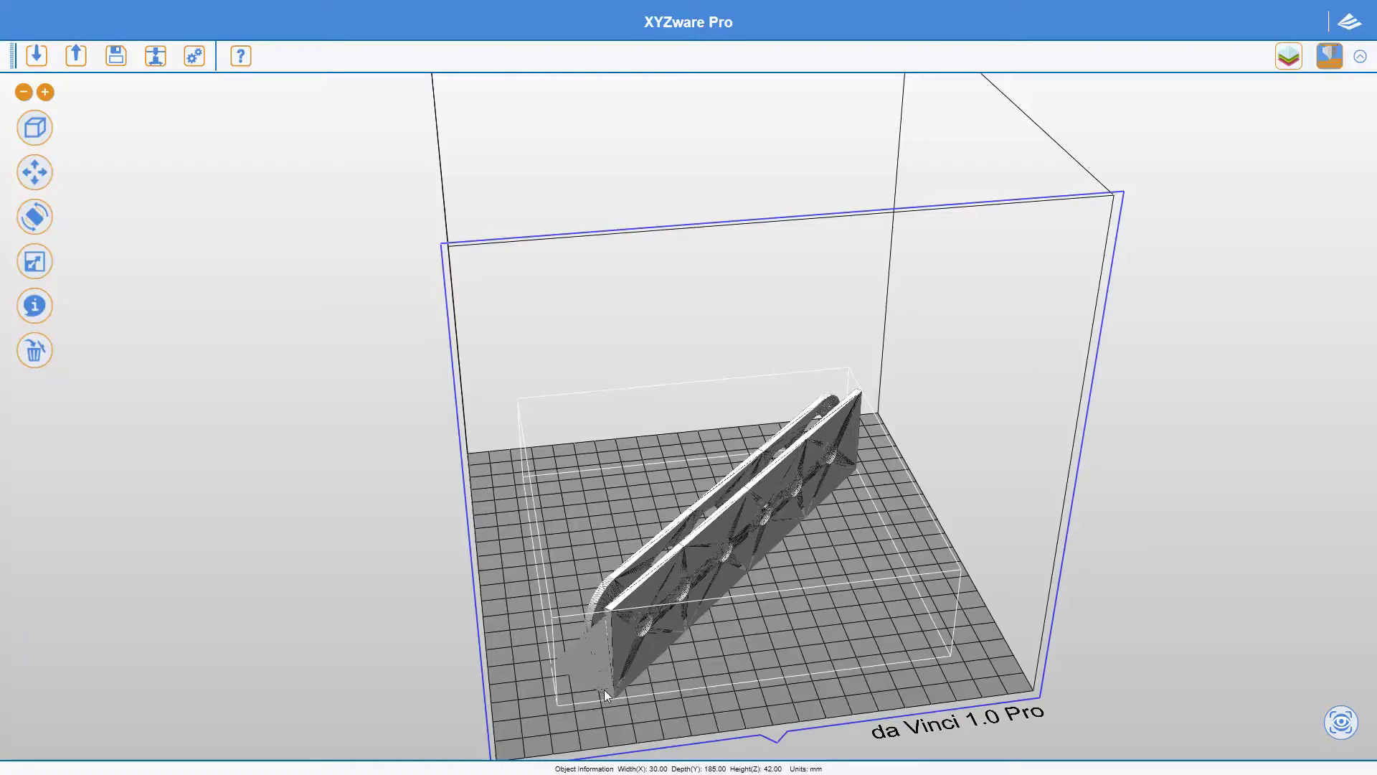
left_click_drag(563, 697, 794, 723)
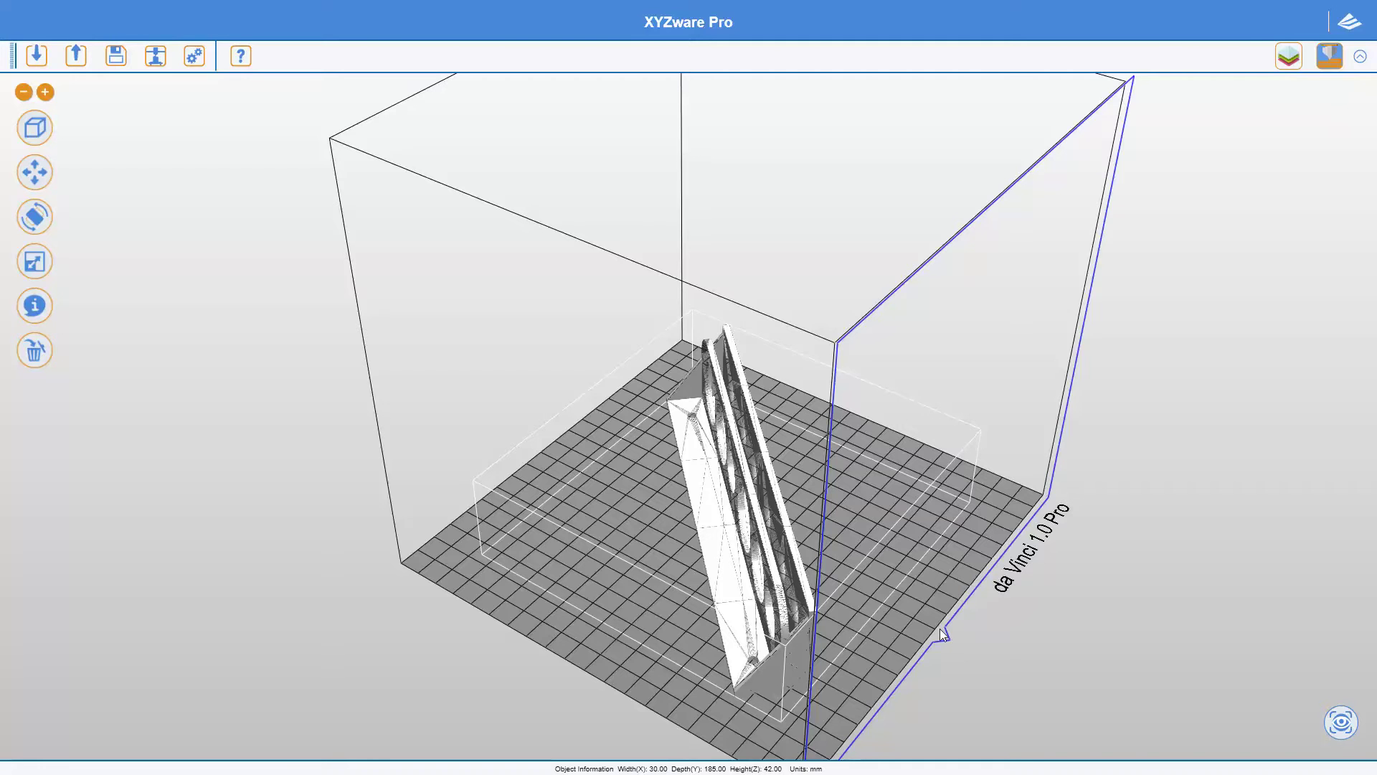
left_click_drag(905, 591, 667, 545)
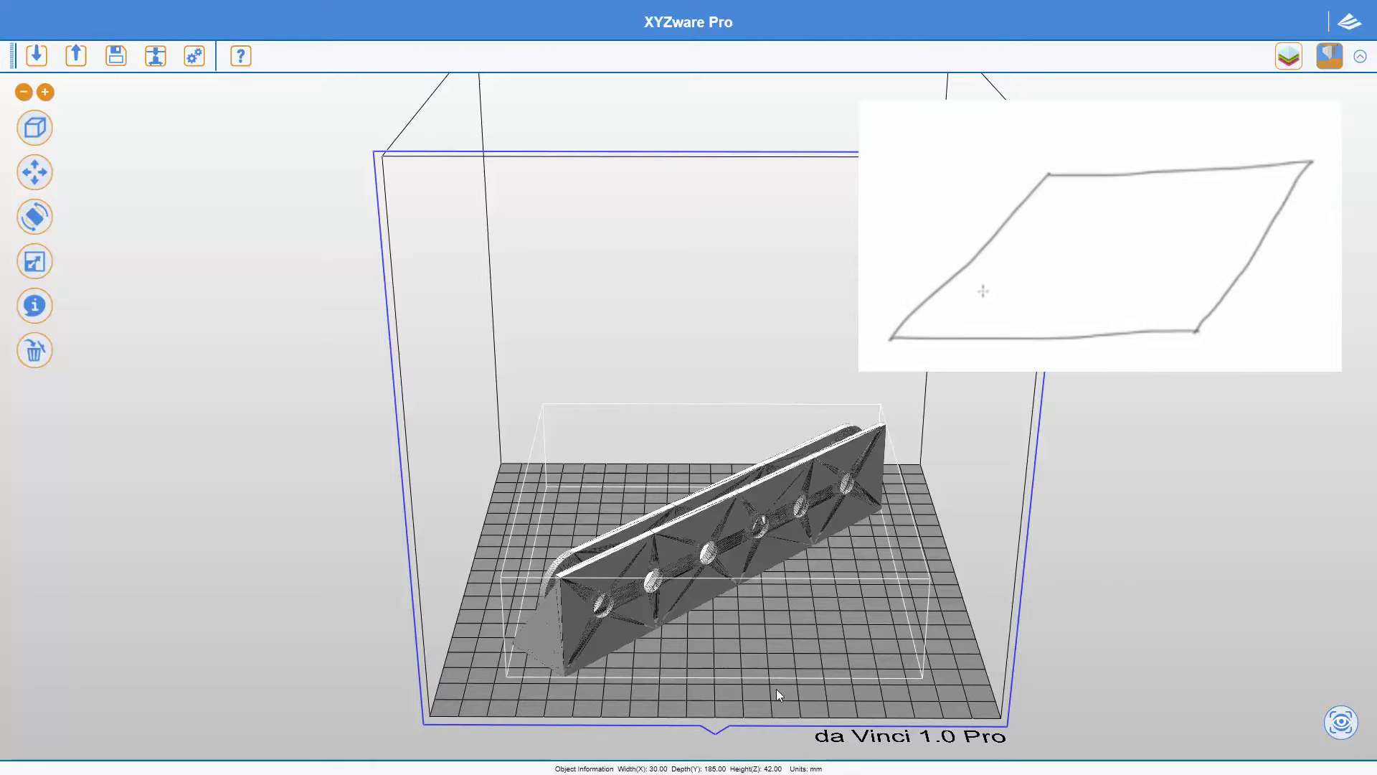
left_click_drag(760, 619, 772, 627)
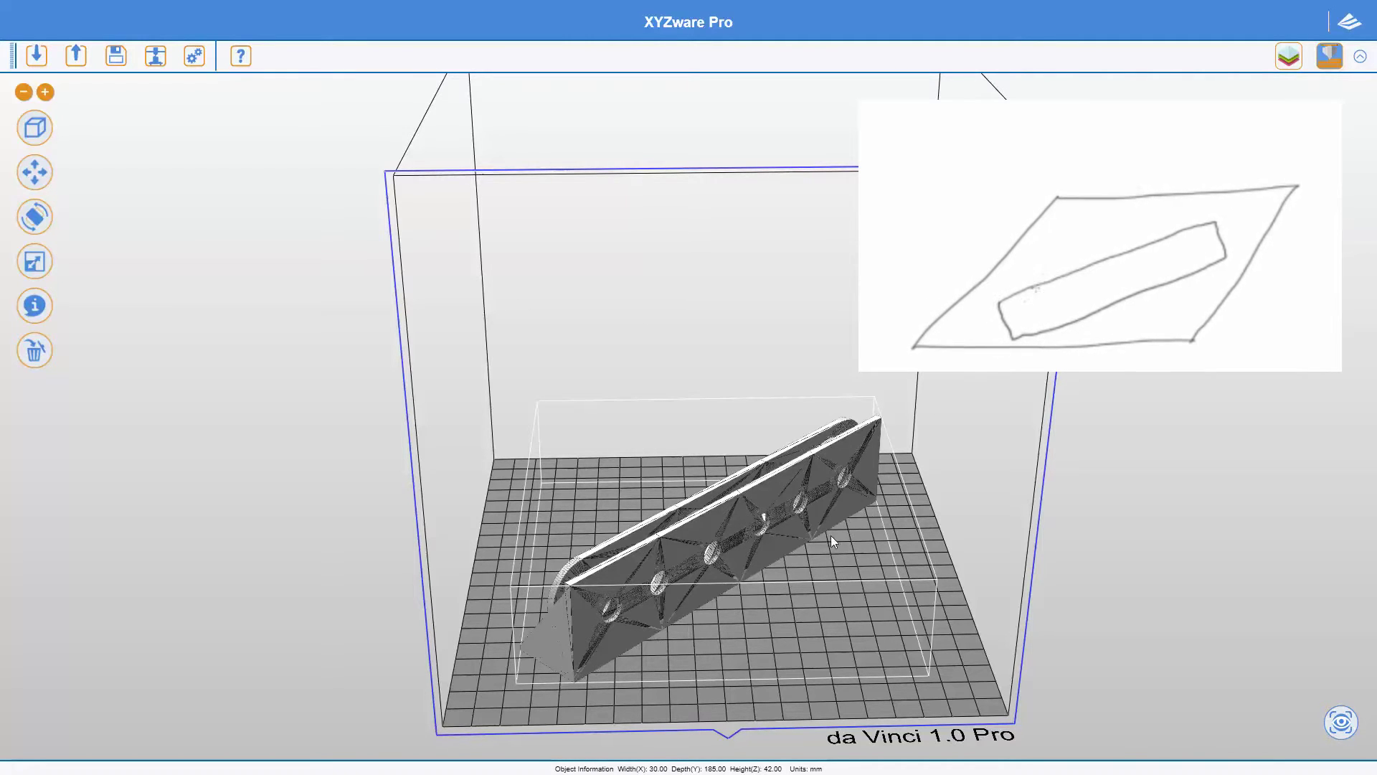
left_click_drag(531, 691, 859, 542)
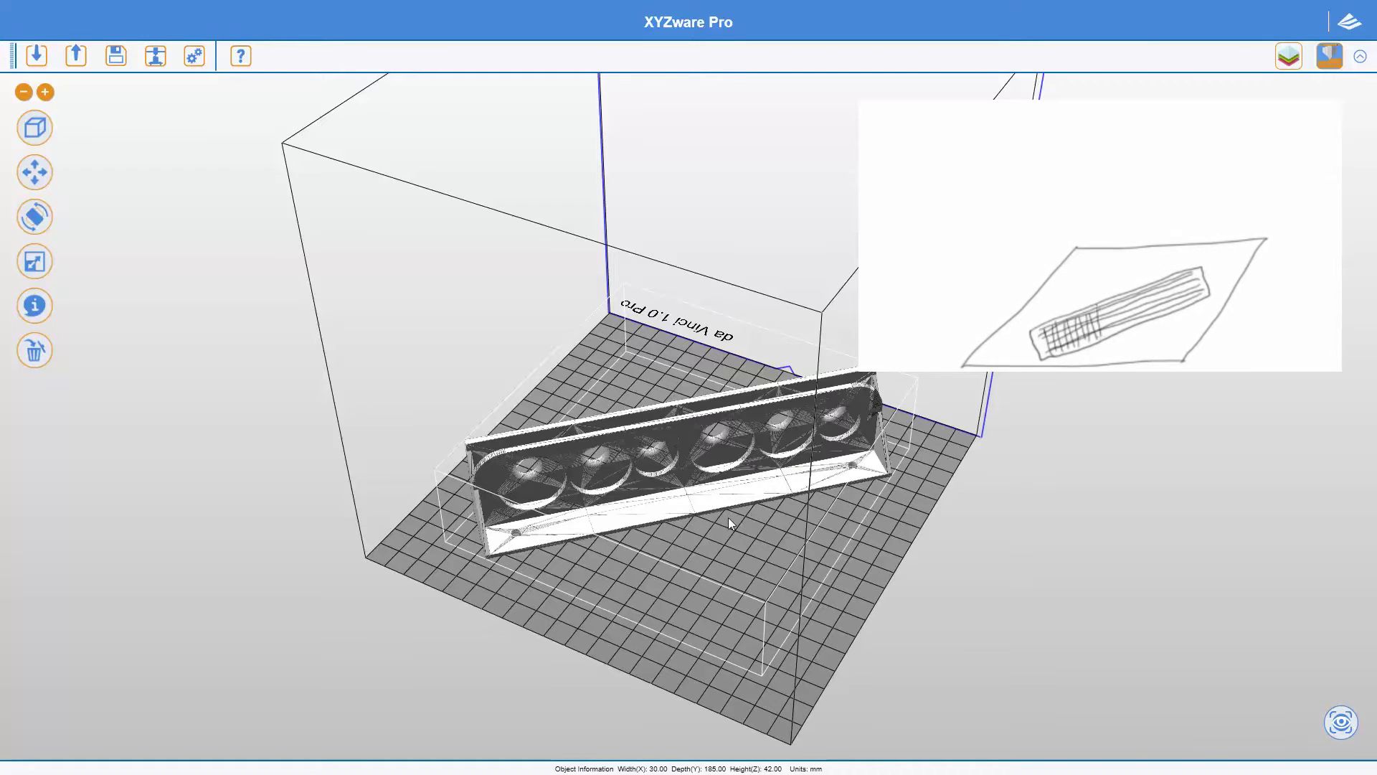
left_click_drag(813, 513, 653, 566)
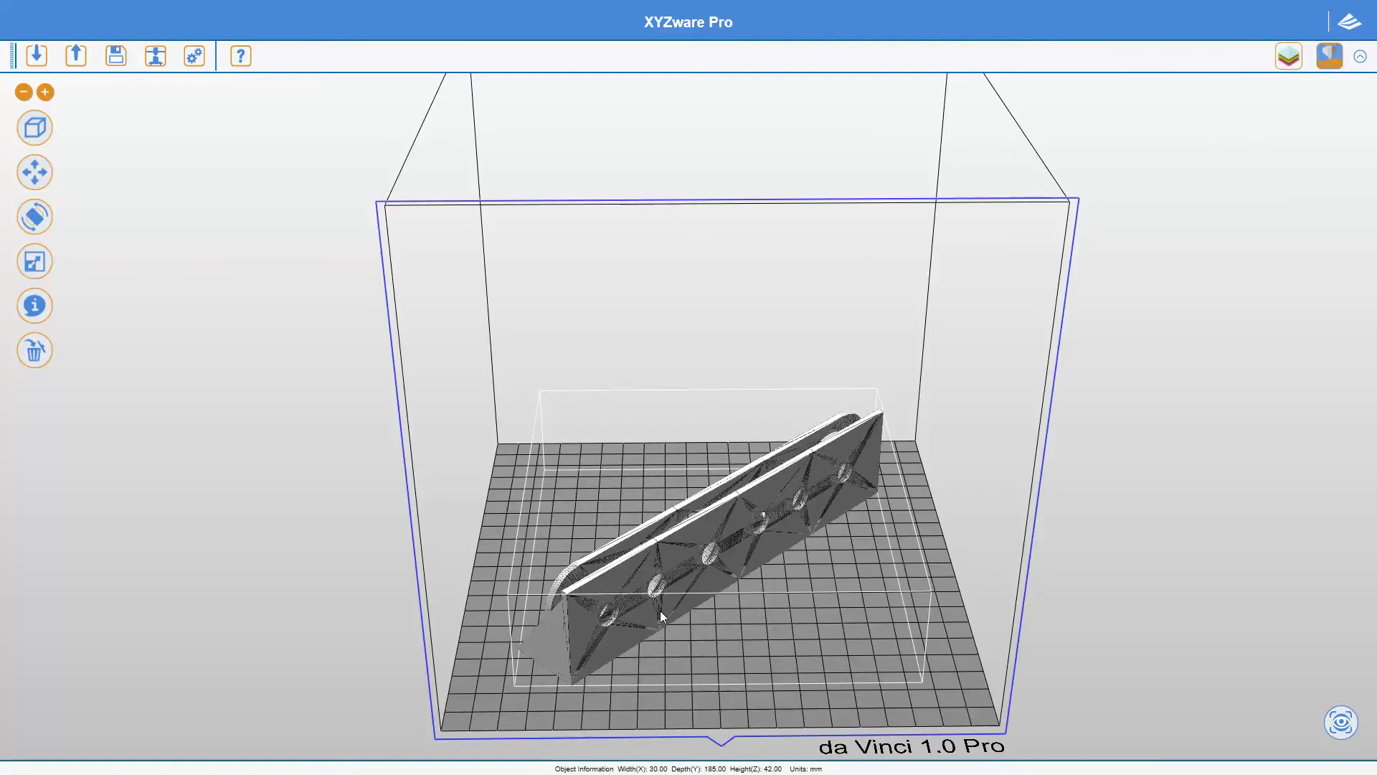
left_click_drag(752, 527, 650, 573)
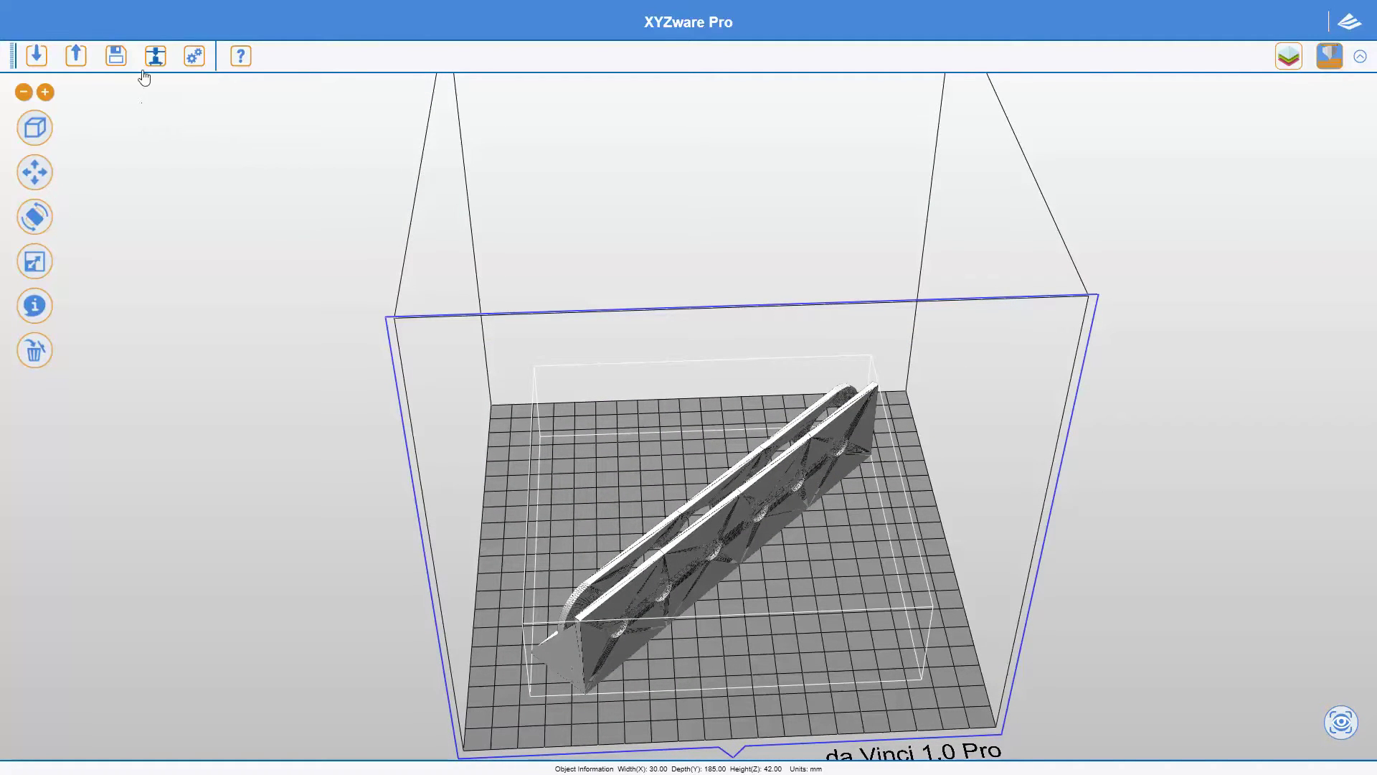
Set the rack's rotation about the Z axis to 30 degrees
left_click(47, 224)
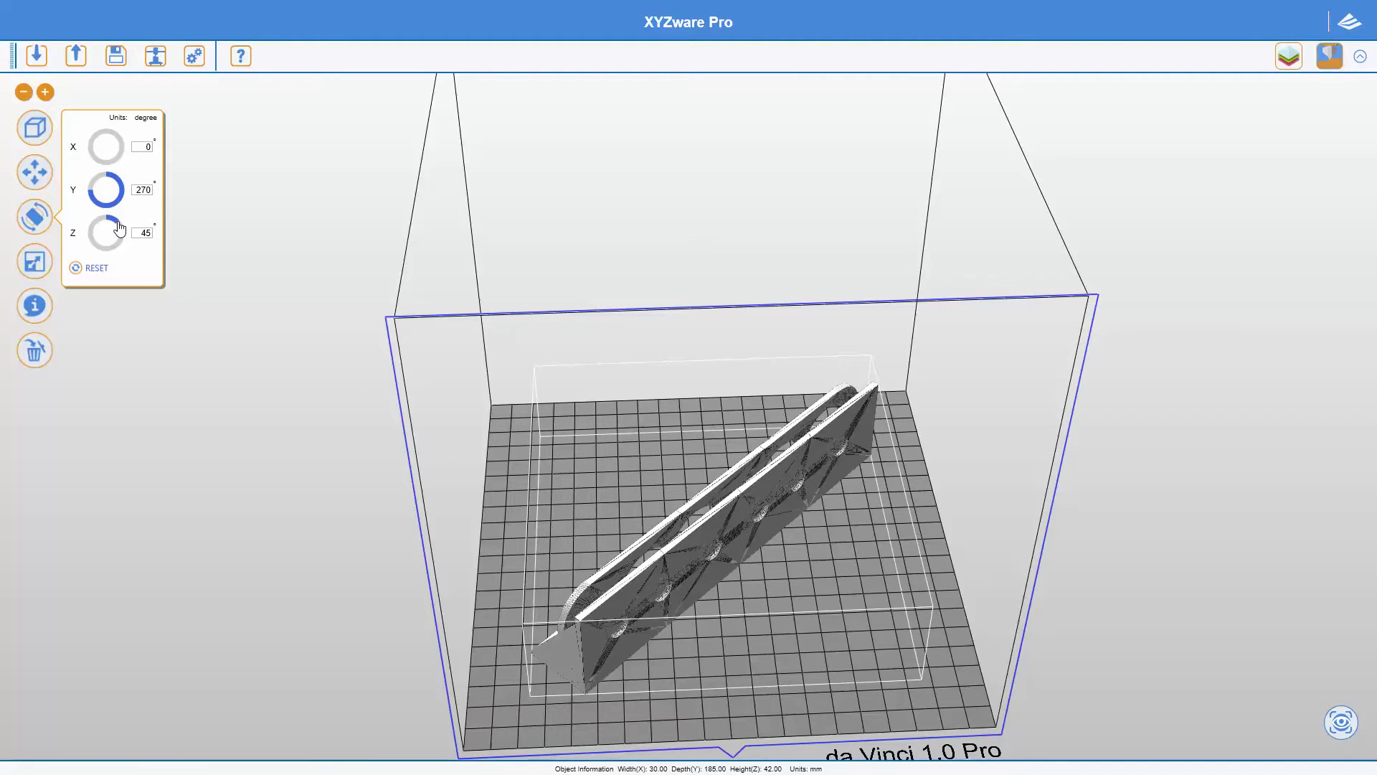
mouse_move(119, 228)
left_mouse_down()
mouse_move(112, 220)
mouse_move(122, 231)
left_mouse_up()
double_click(143, 233)
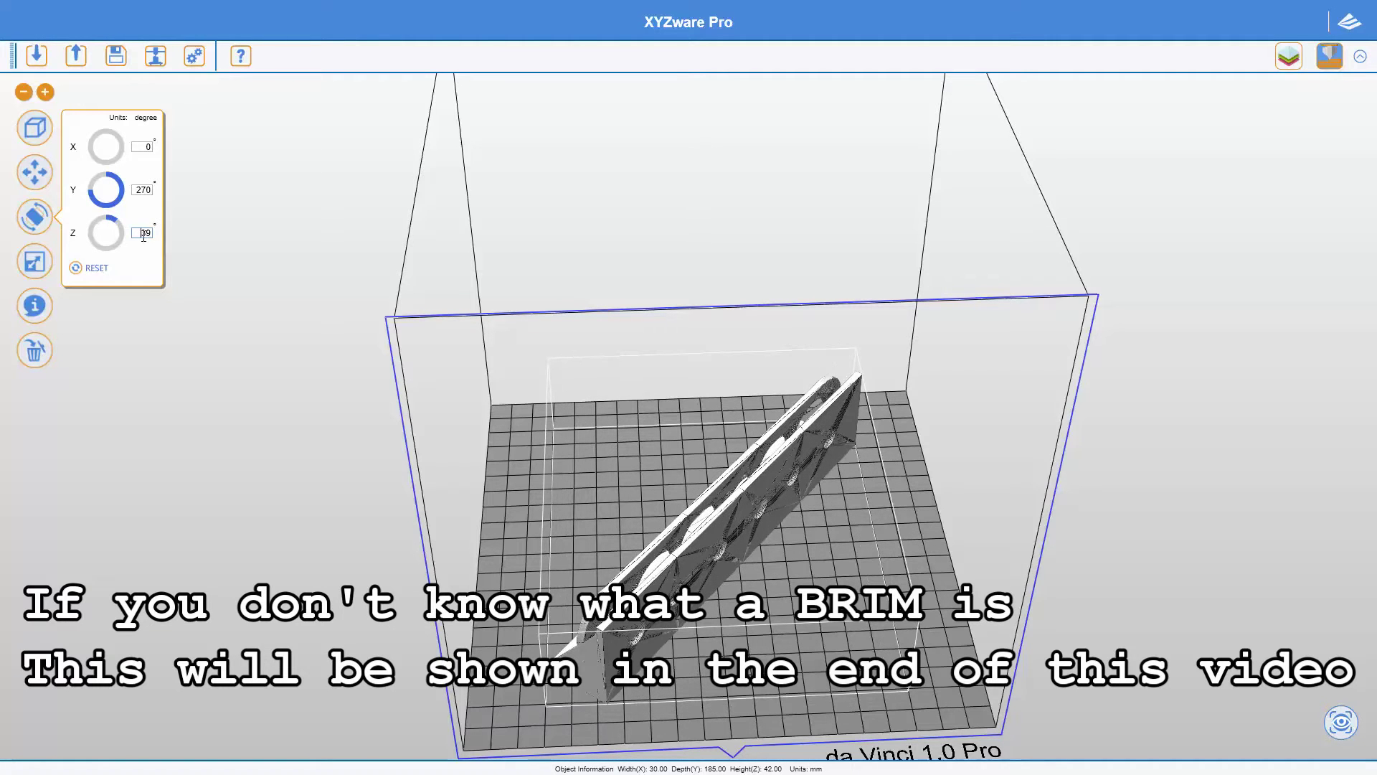
type("30")
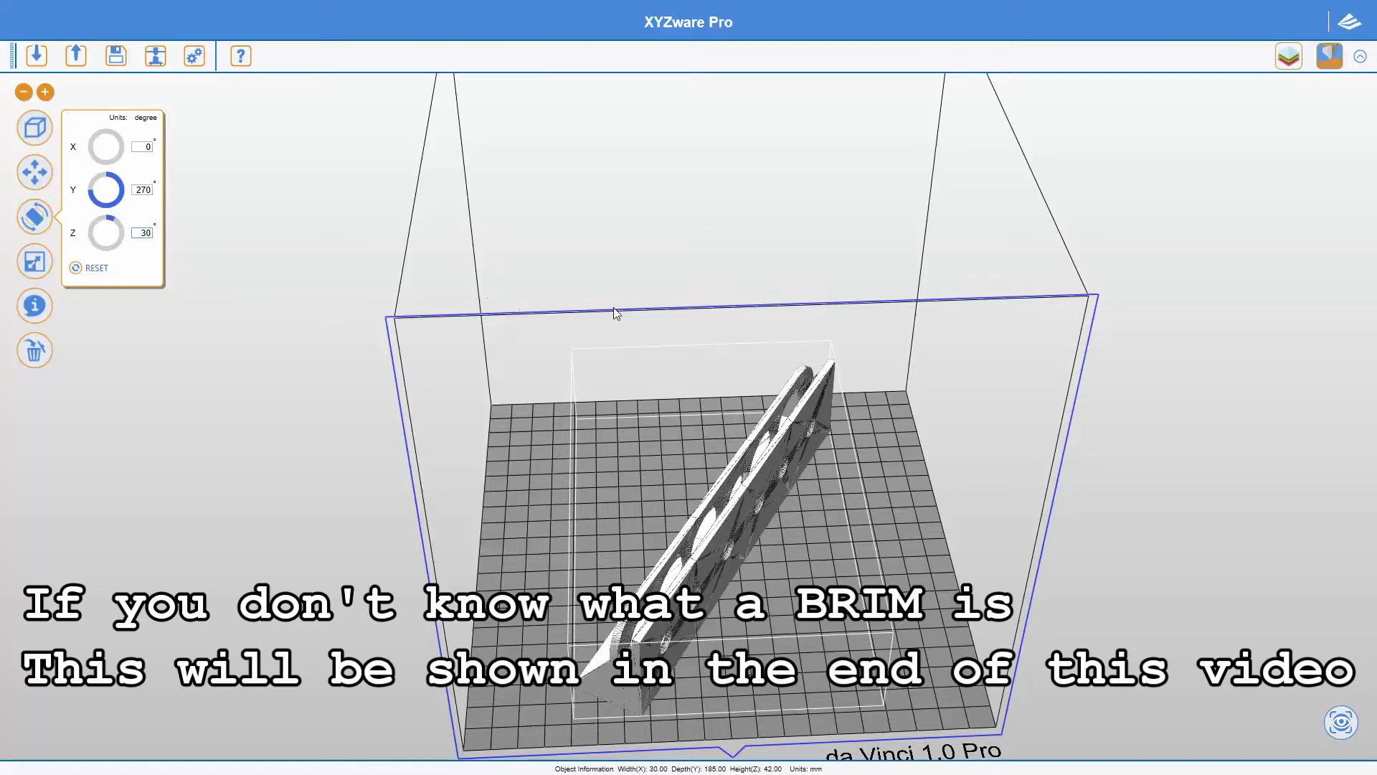
left_click_drag(871, 571, 518, 636)
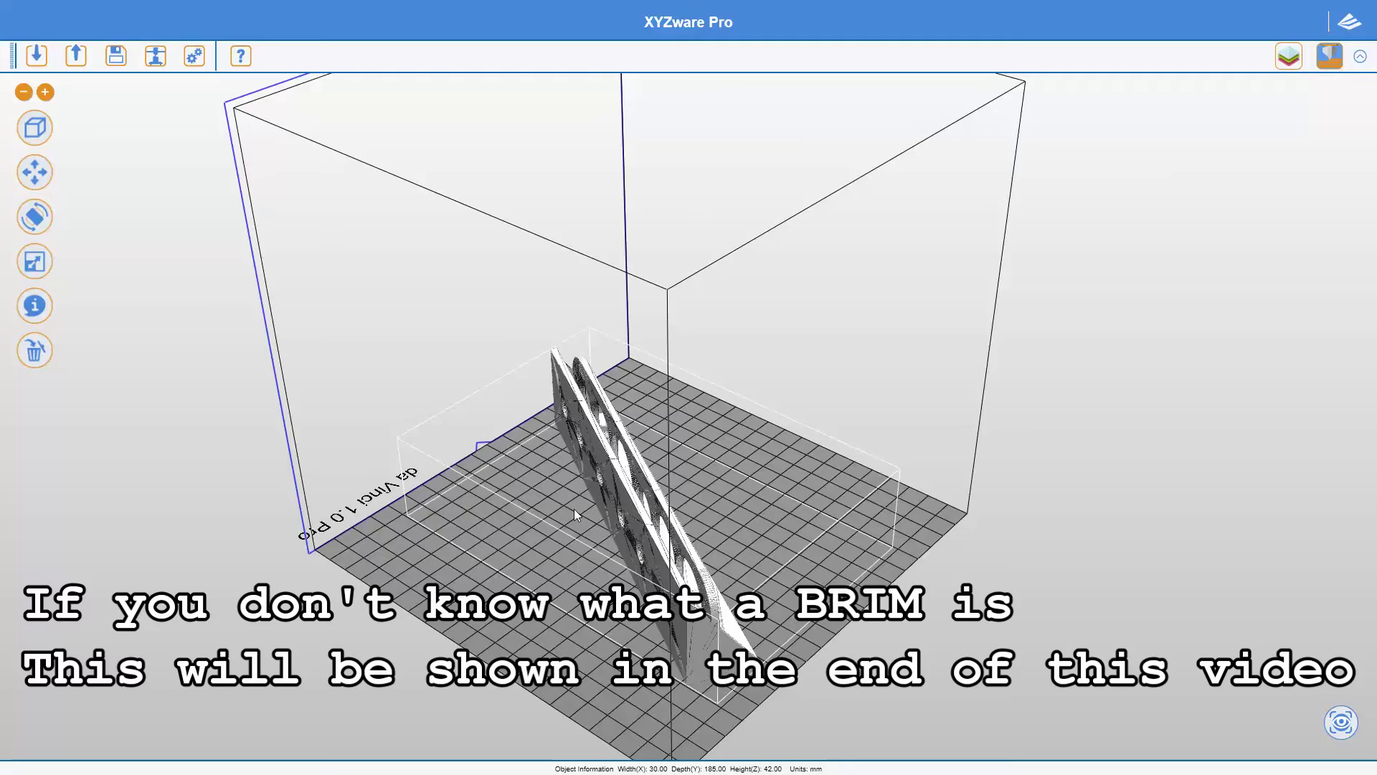
Open the print settings for the rotated rack and check the printer profile and the nozzle and heated bed temperatures
left_click_drag(566, 455, 967, 558)
left_click_drag(640, 638, 944, 605)
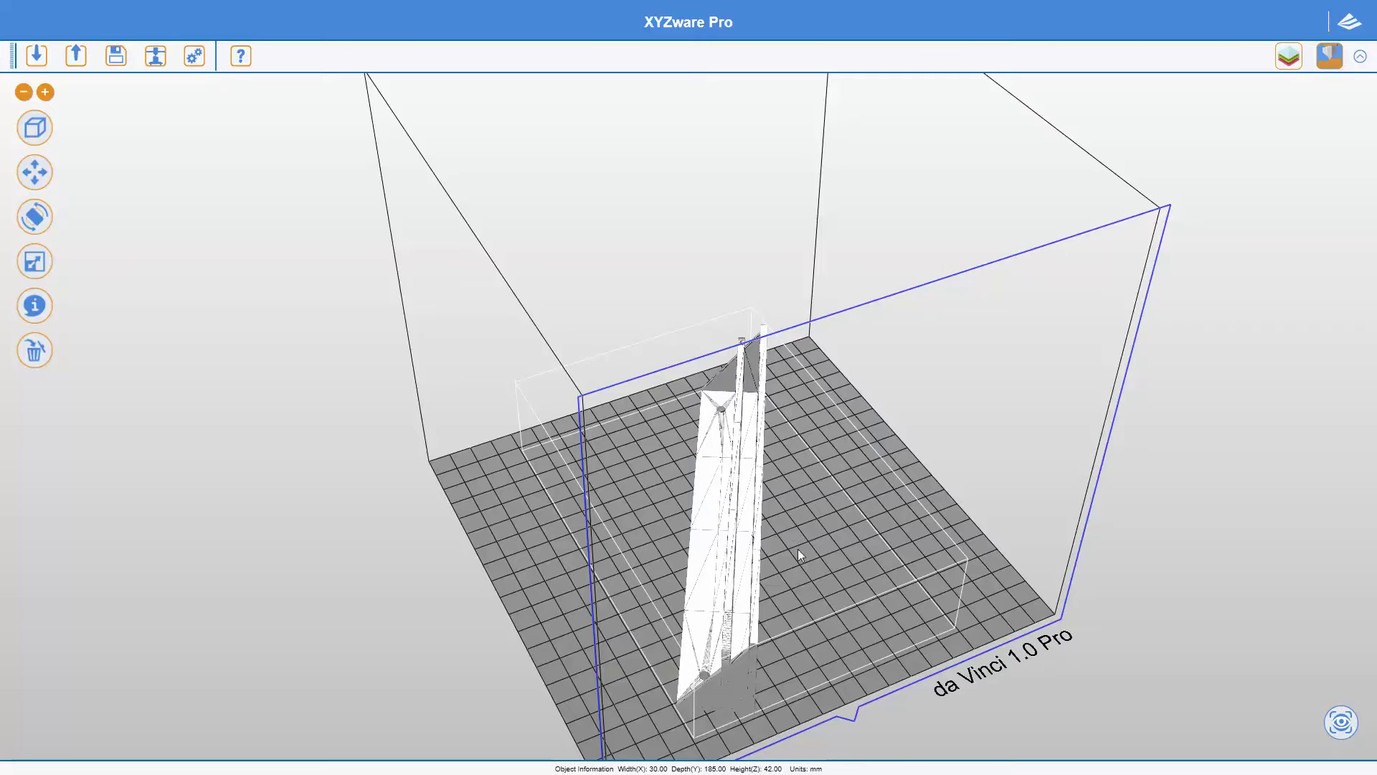
left_click_drag(644, 519, 609, 493)
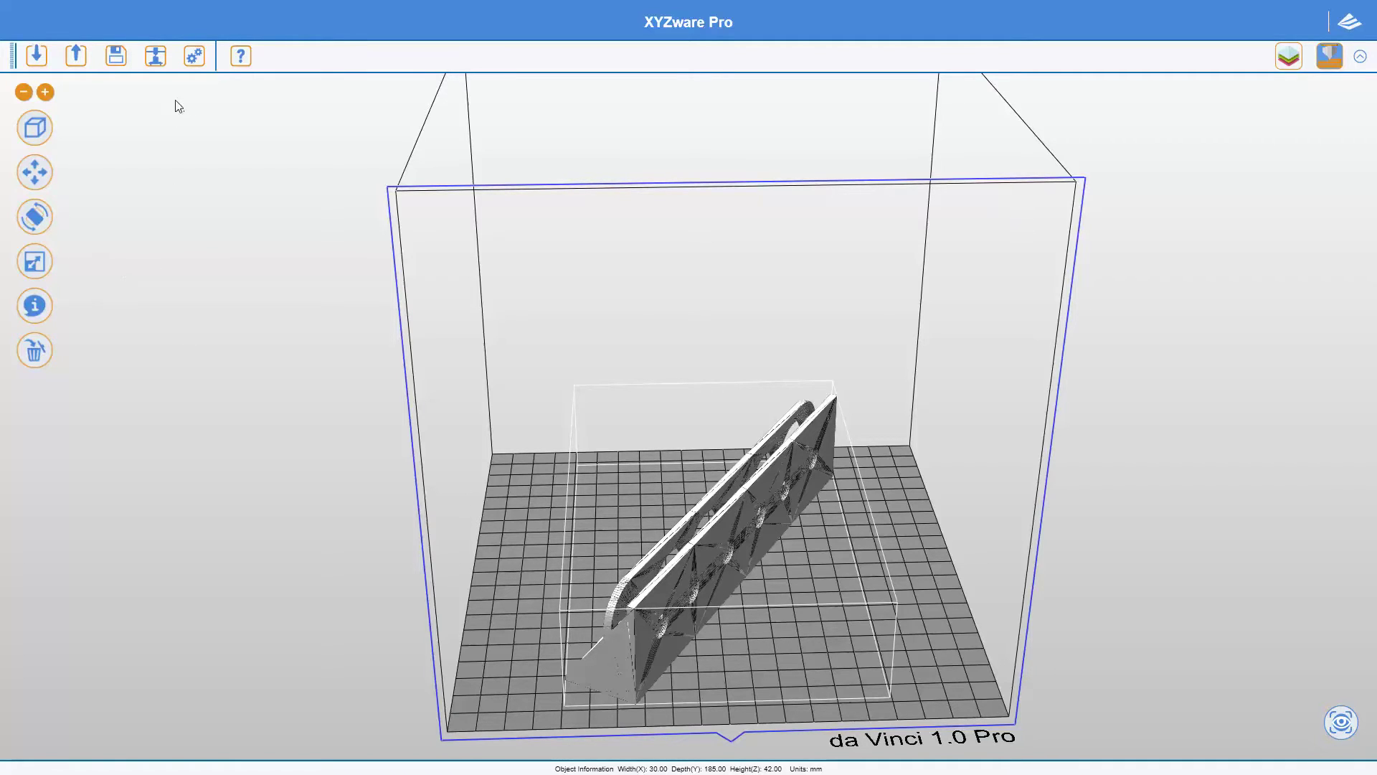
left_click(154, 59)
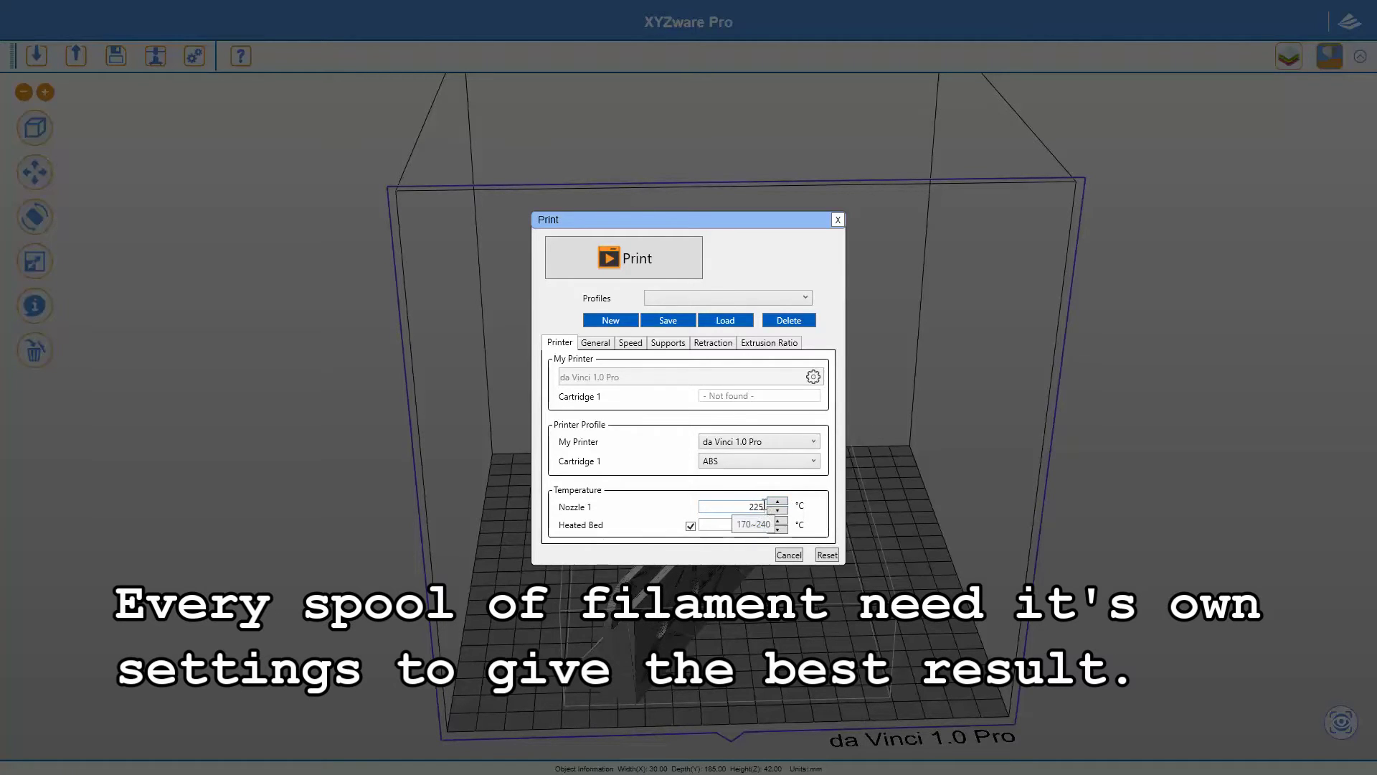
mouse_move(754, 511)
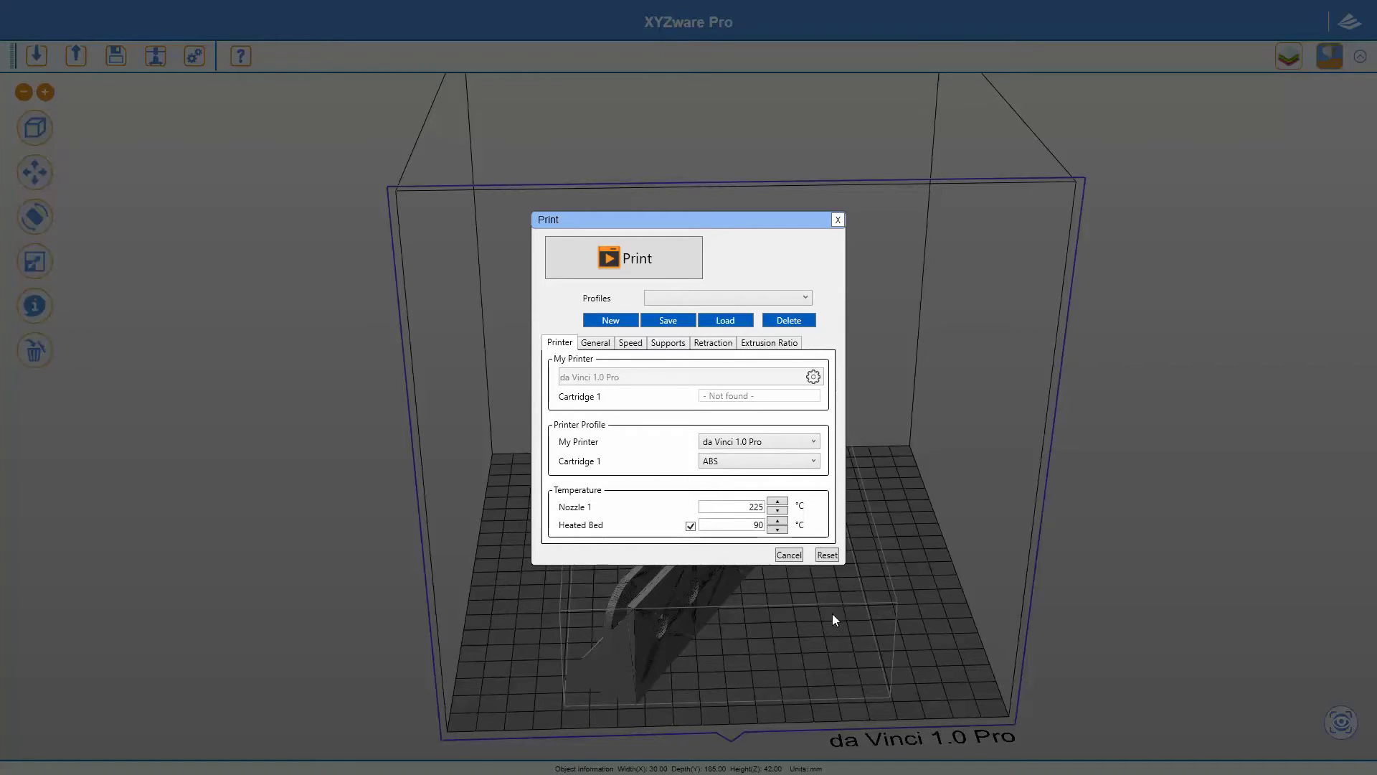
Try other layer height and shell thickness values, restoring a 0.2 mm layer height and 3 layers for each shell setting
left_click(594, 346)
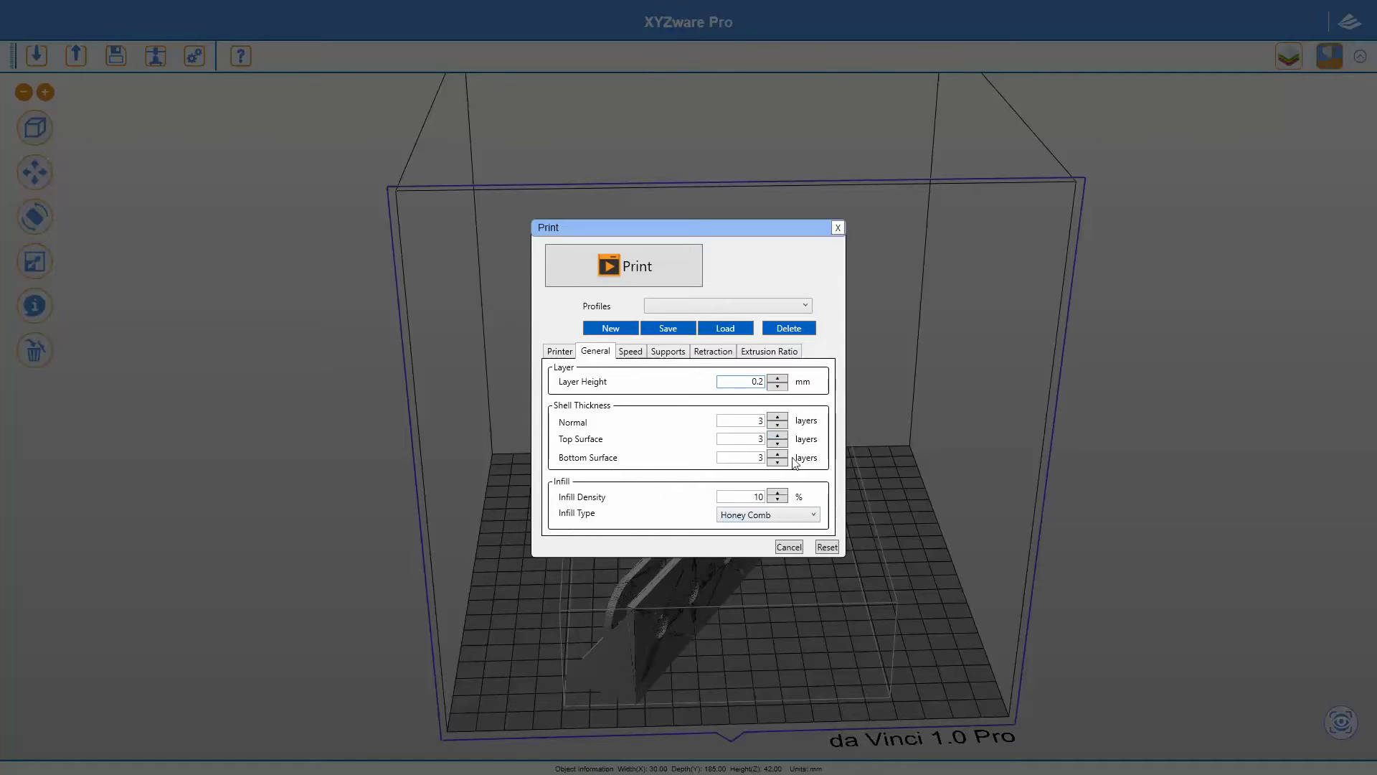
left_click(777, 378)
left_click(778, 378)
left_click(783, 387)
left_click(779, 443)
left_click(779, 462)
mouse_move(745, 382)
mouse_move(735, 416)
left_click(778, 385)
left_click(778, 417)
left_click(778, 434)
left_click(743, 382)
Try different infill densities and restore 10 %, keeping Honey Comb as the infill type
left_click(788, 516)
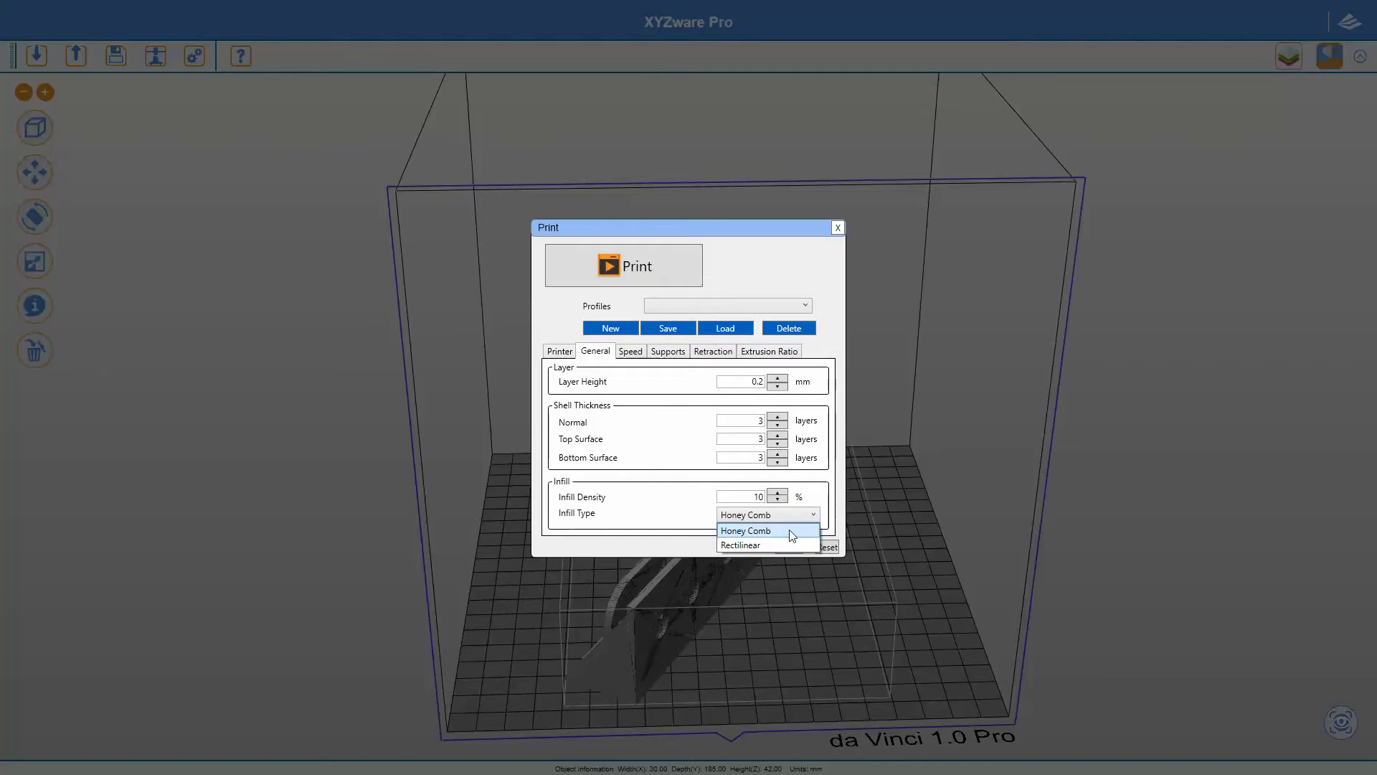
left_click(790, 532)
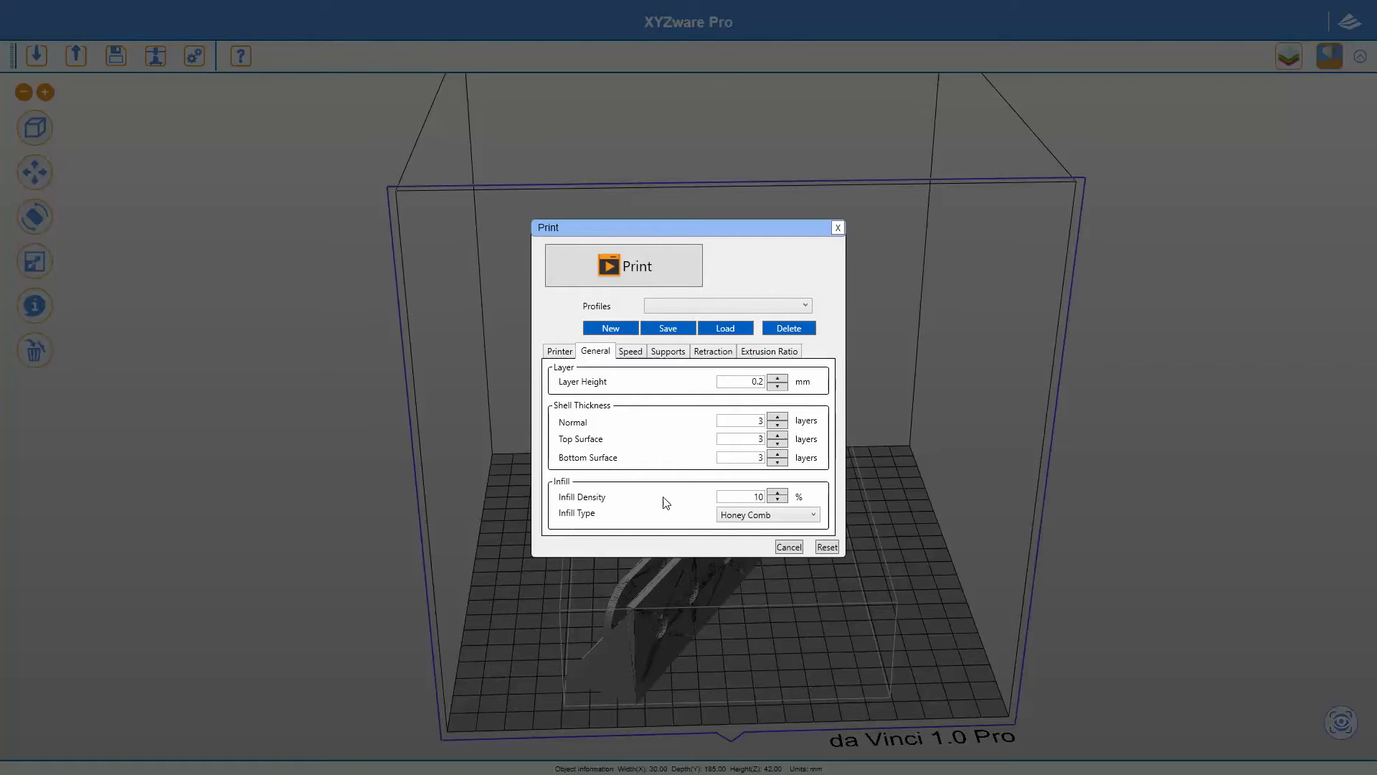
left_click(786, 493)
left_click(785, 493)
left_click(785, 493)
left_click(786, 493)
left_click(785, 492)
left_click(784, 493)
left_click(779, 500)
left_click(779, 500)
left_click(778, 500)
left_click(779, 500)
left_click(779, 500)
left_click(779, 500)
left_click(779, 500)
left_click(779, 500)
left_click(779, 500)
left_click(779, 499)
Review the print speeds and the brim and support settings, keeping the density of supports at Standard
left_click(637, 353)
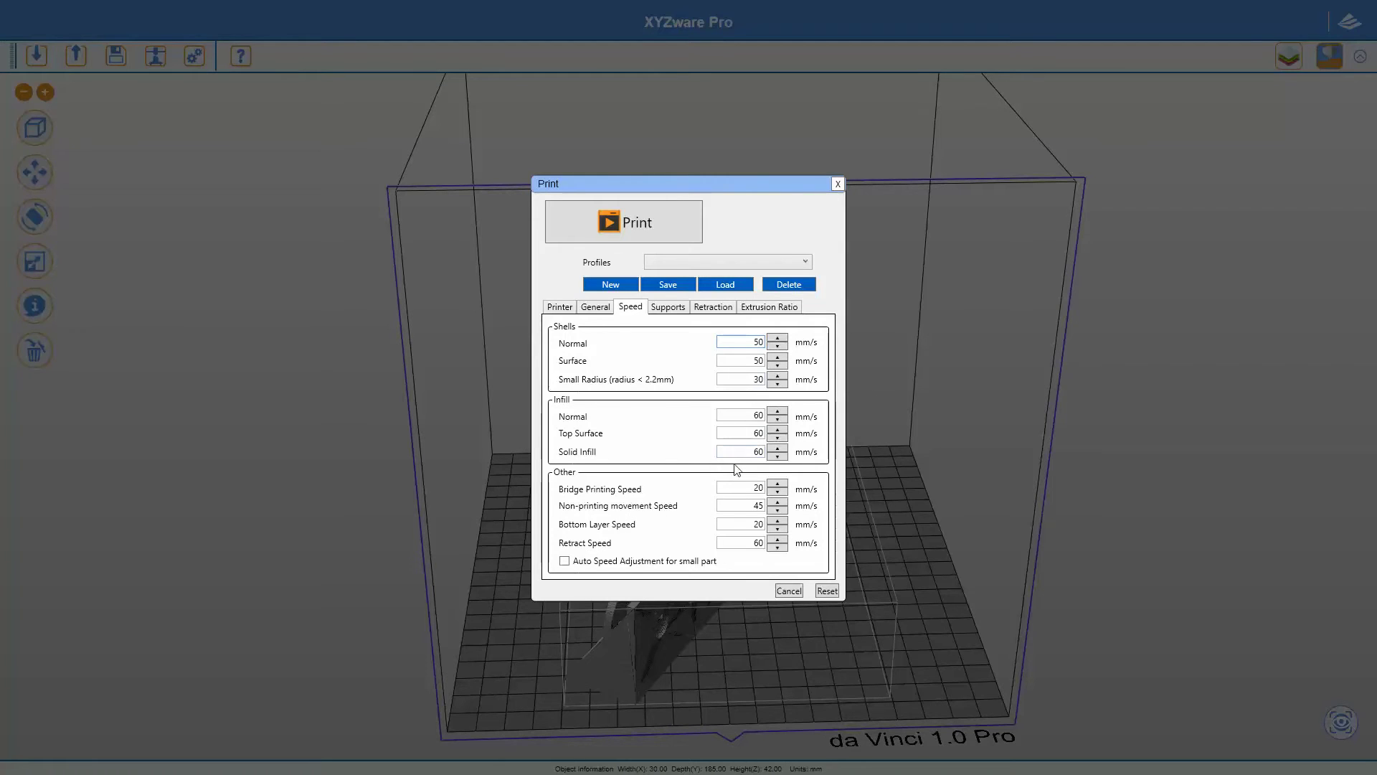
mouse_move(752, 506)
left_click(665, 306)
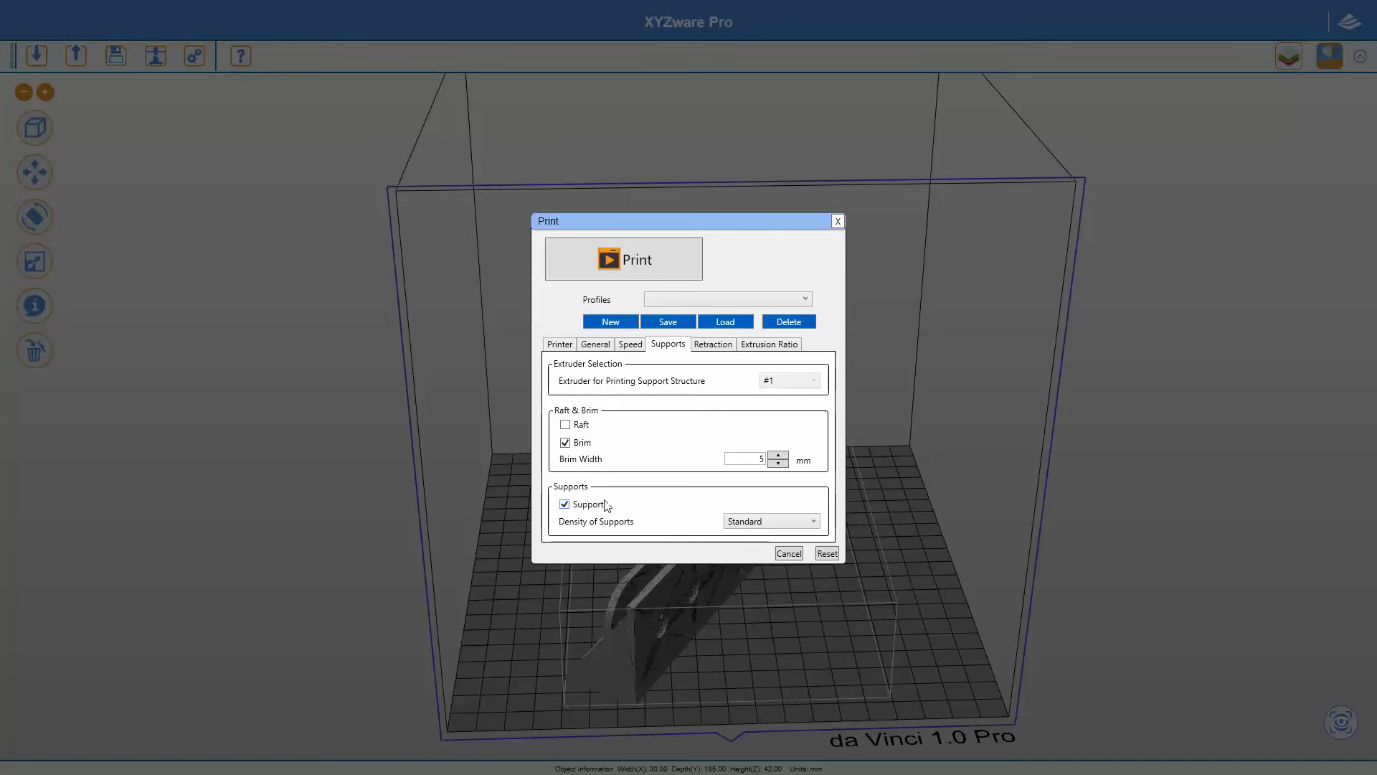
left_click(751, 523)
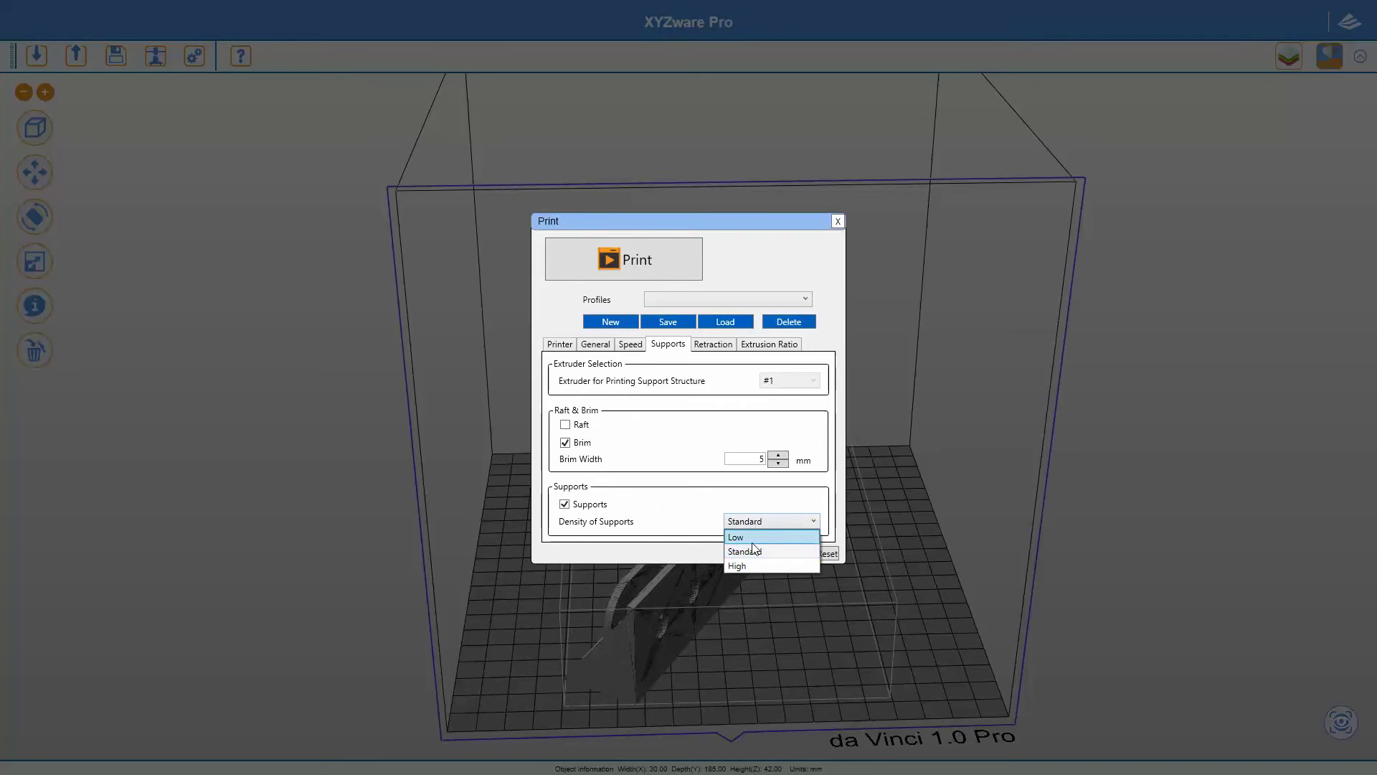
left_click(759, 550)
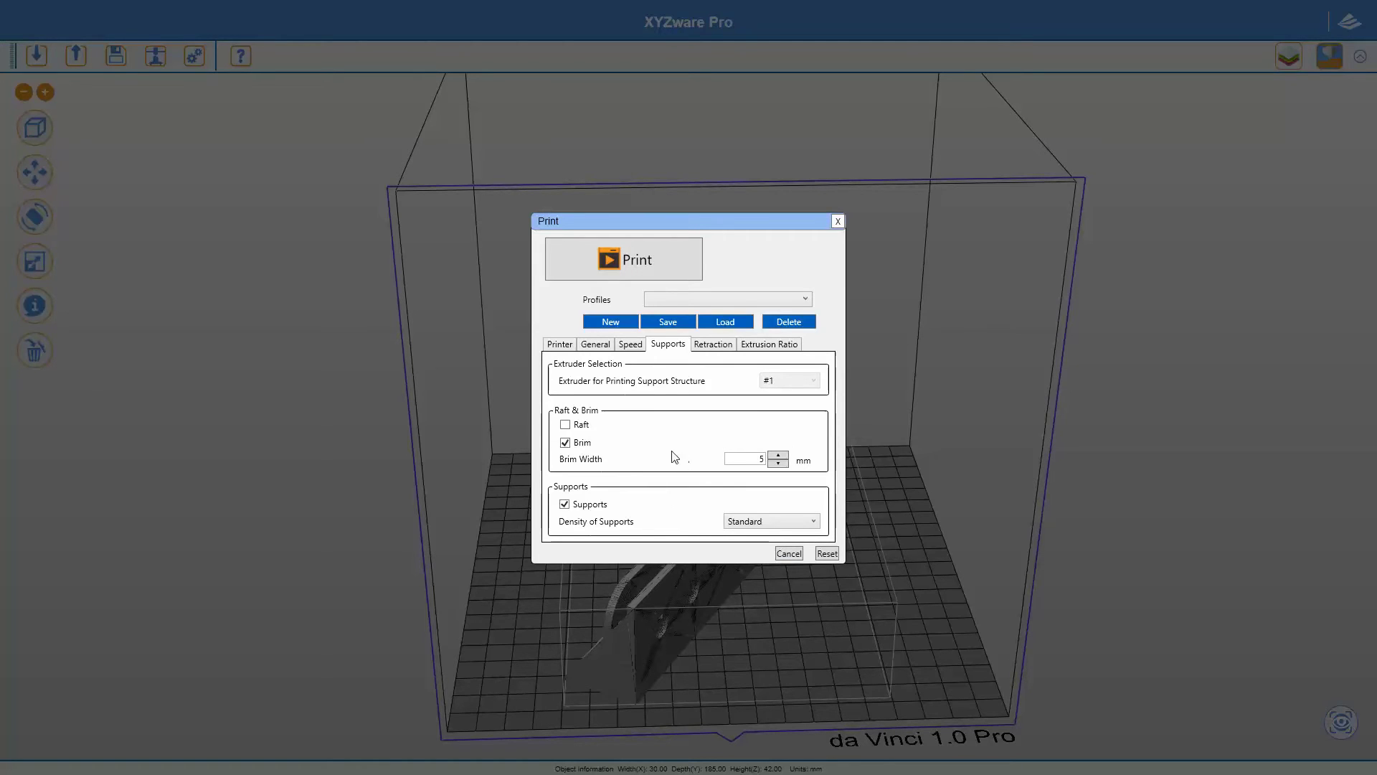
Check the retraction settings, try a retract speed of 20 mm/s and restore it to 60 mm/s
left_click(713, 344)
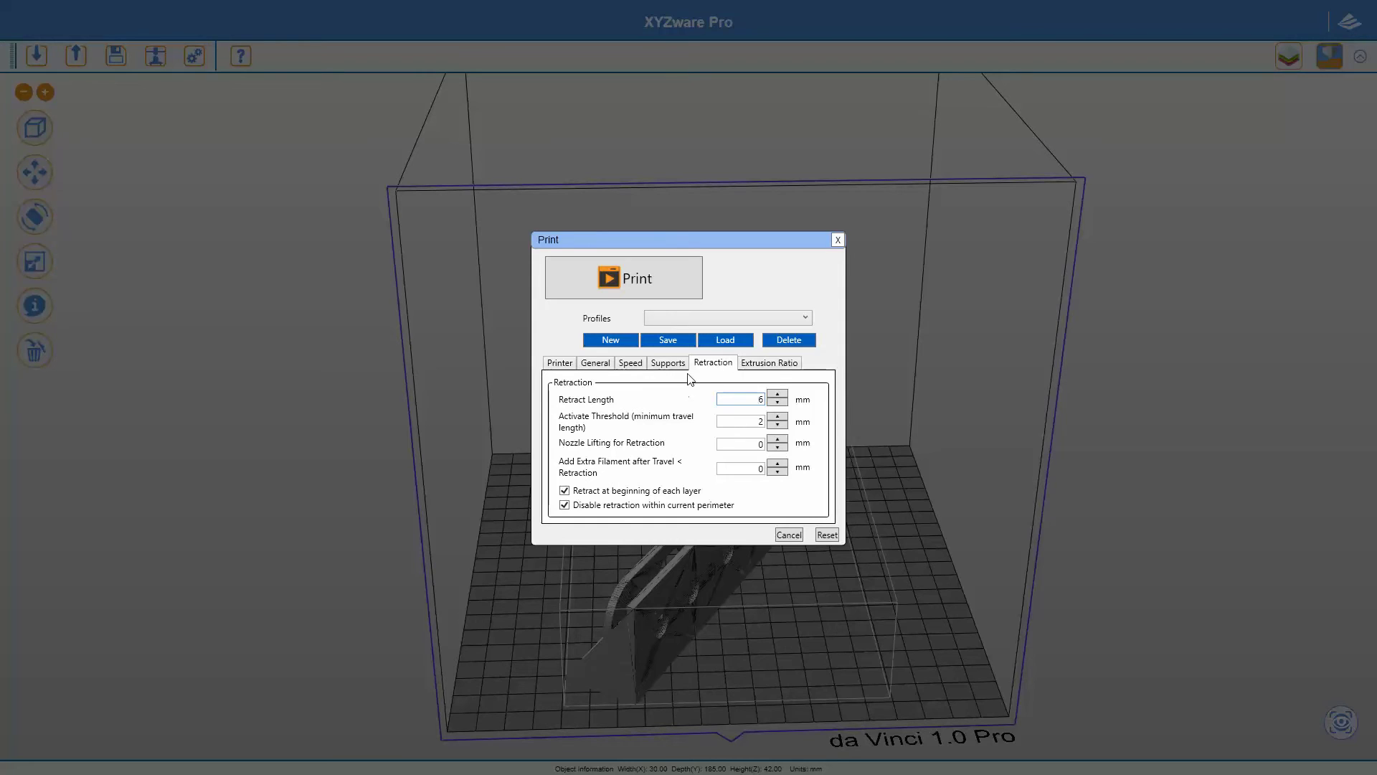
left_click(630, 363)
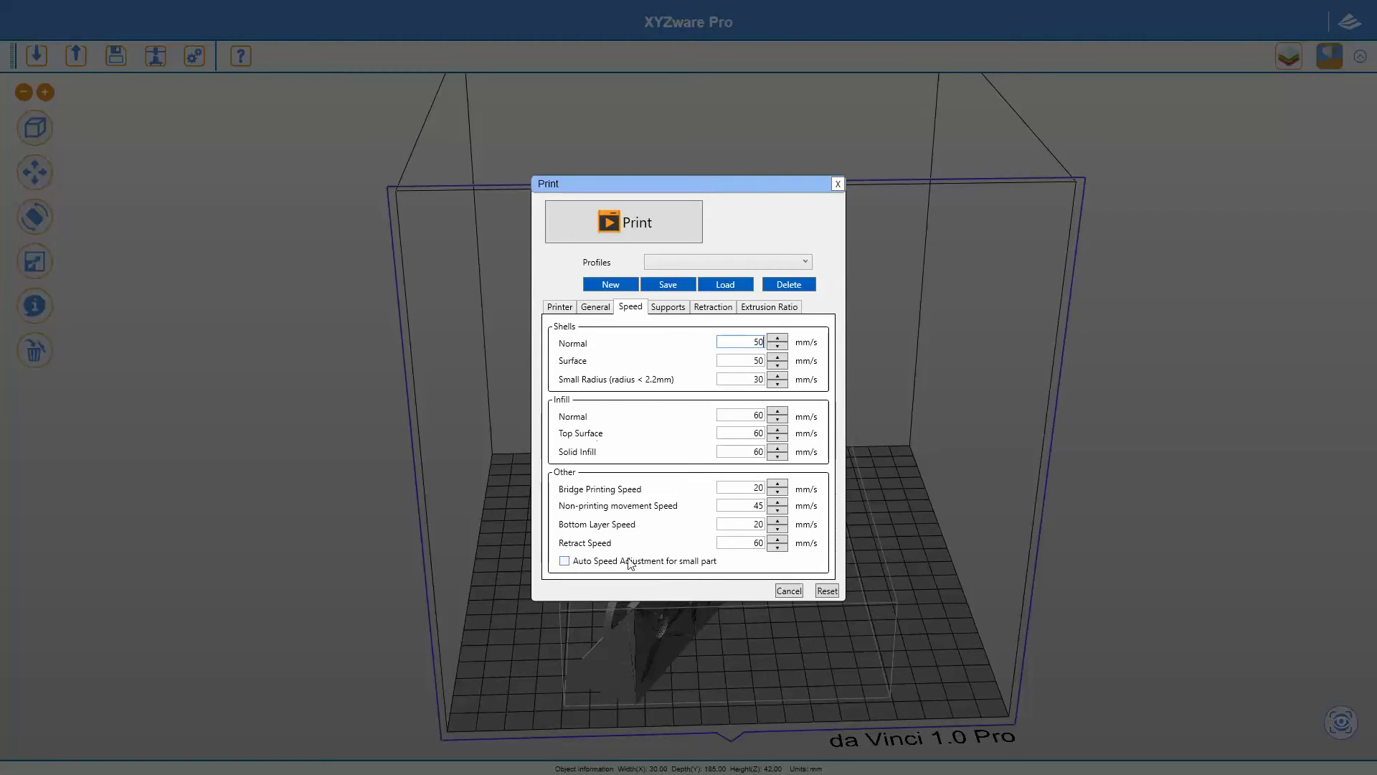
left_click(786, 546)
type("20")
double_click(759, 543)
type("60")
Review the retraction options and compare the shell and infill extrusion ratios with the general layer settings
left_click(713, 307)
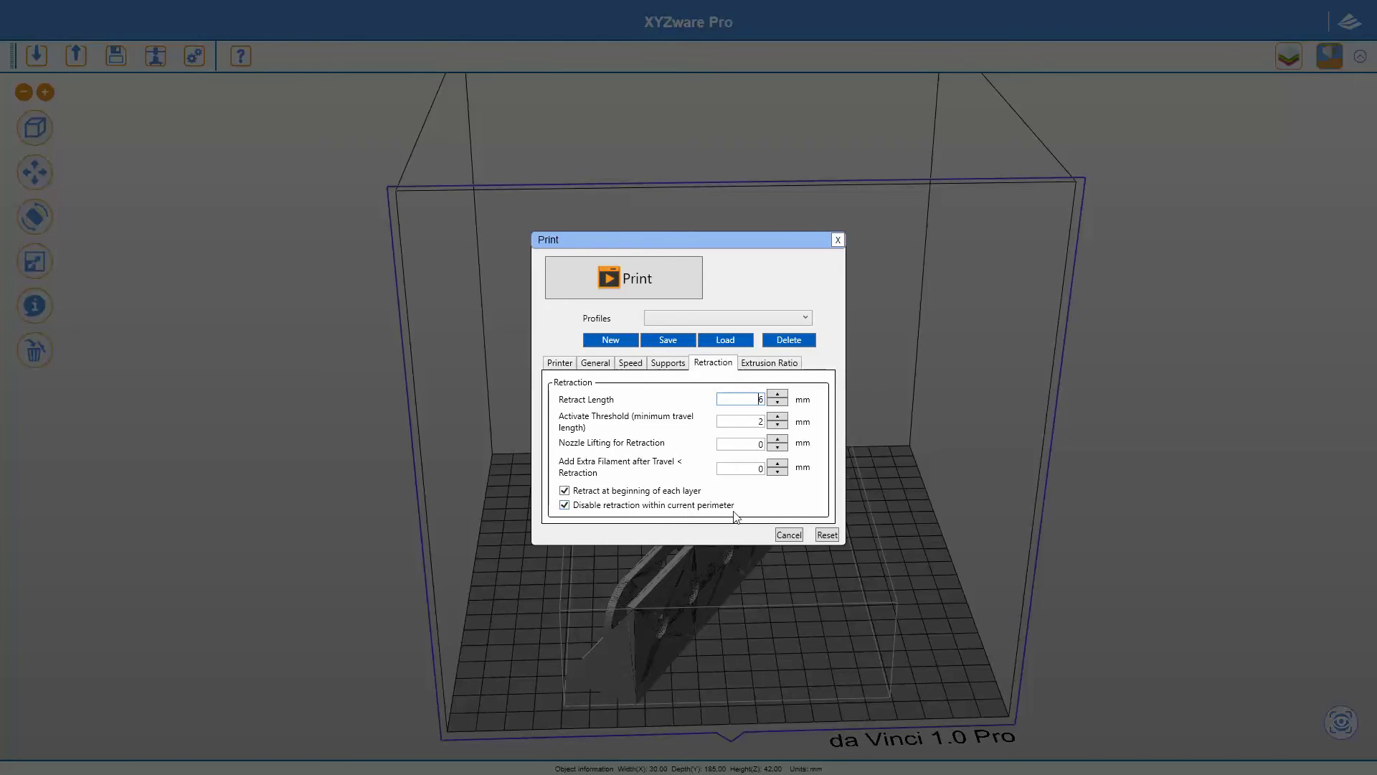
left_click(781, 364)
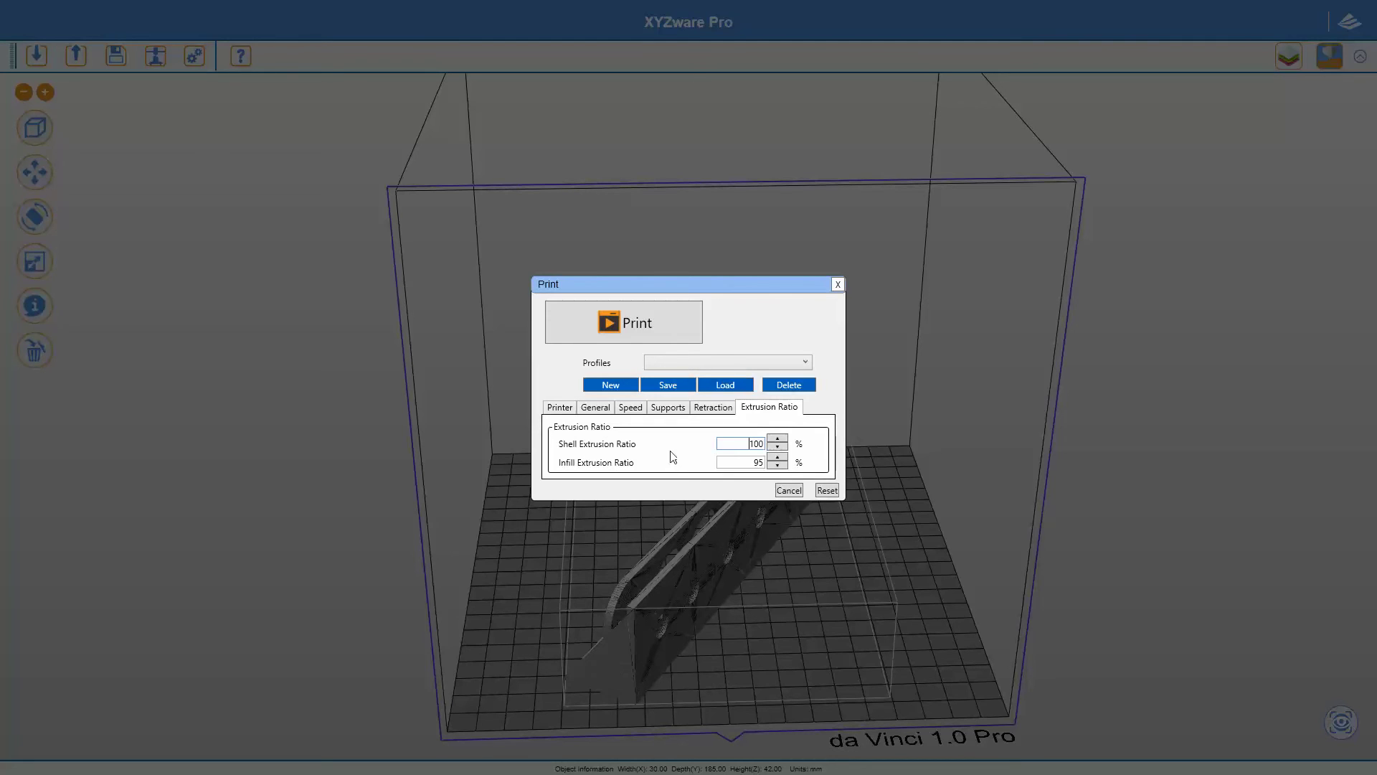
left_click(598, 409)
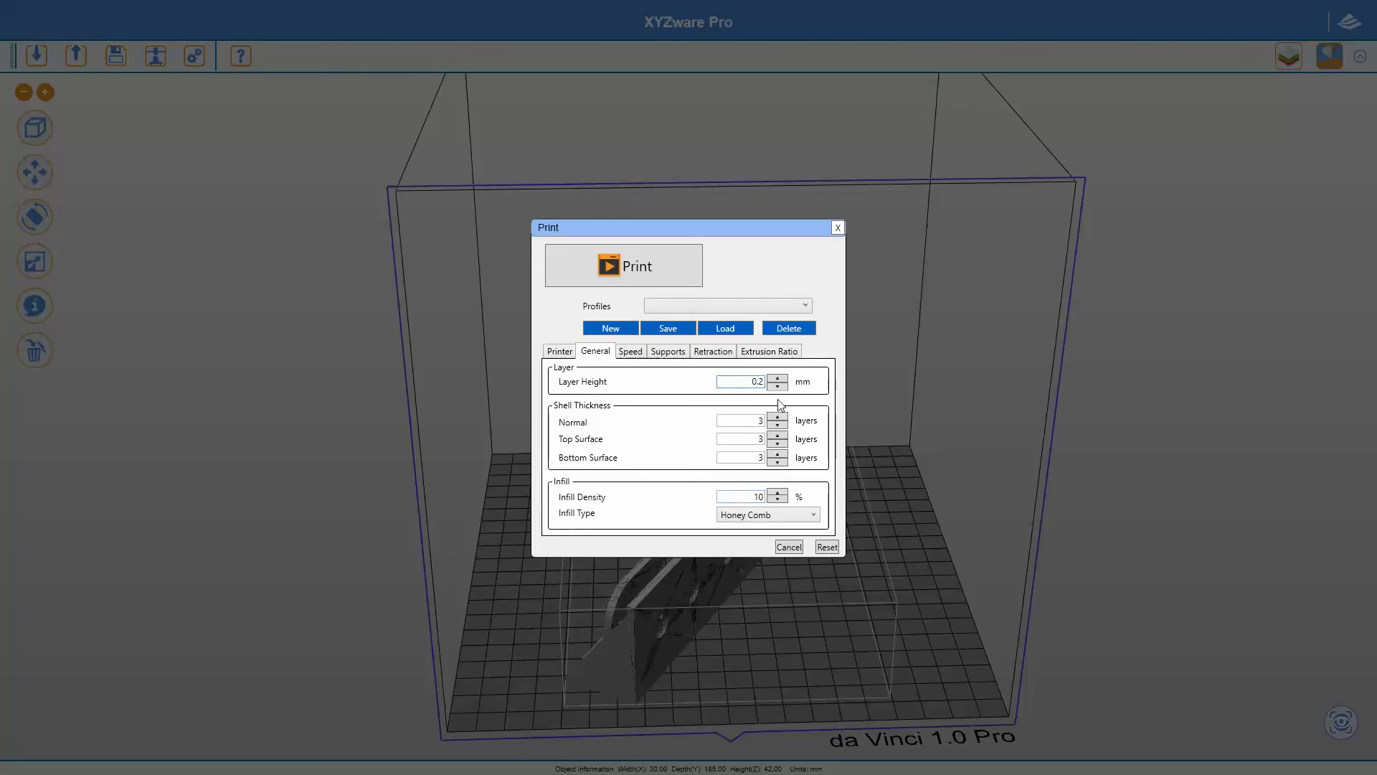
left_click(759, 351)
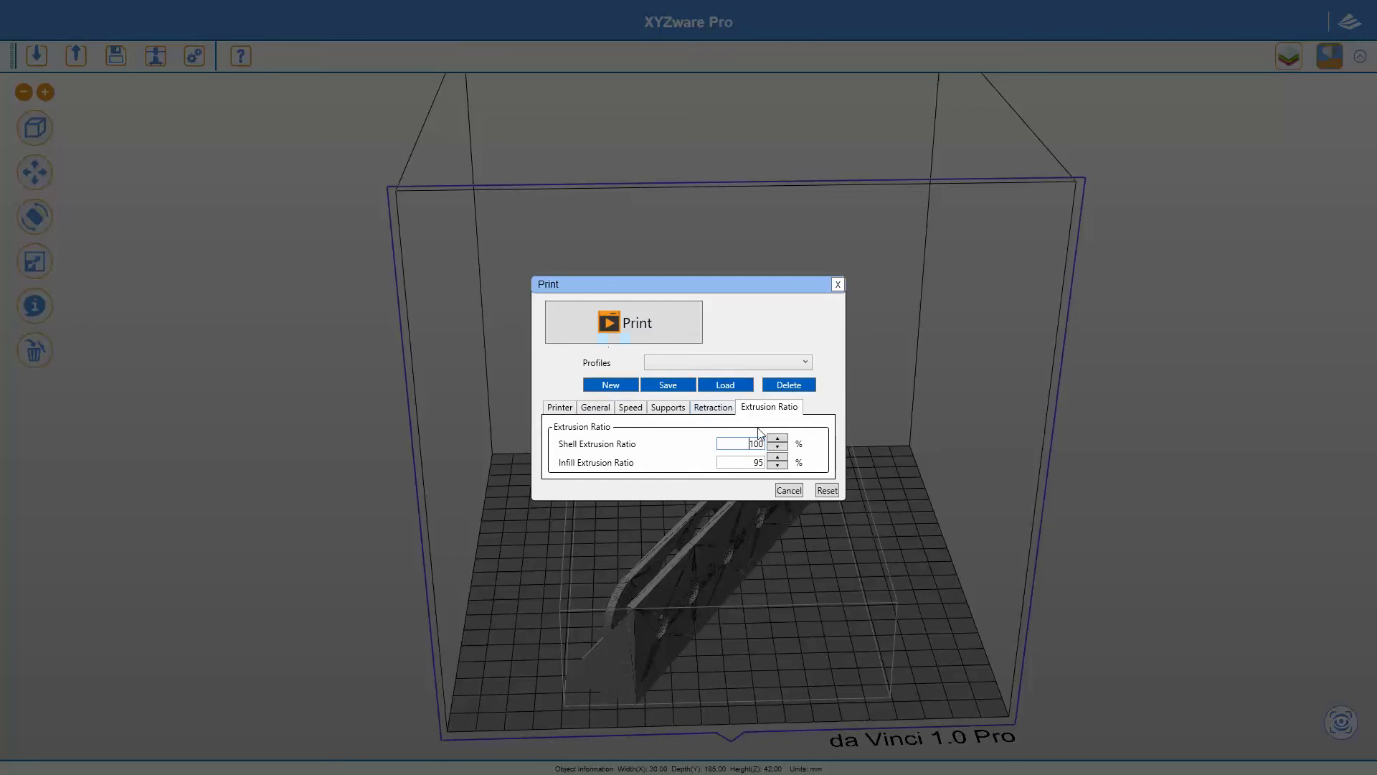
Slice the rack with the current print settings and dismiss the slicing summary without printing or saving
left_click(611, 329)
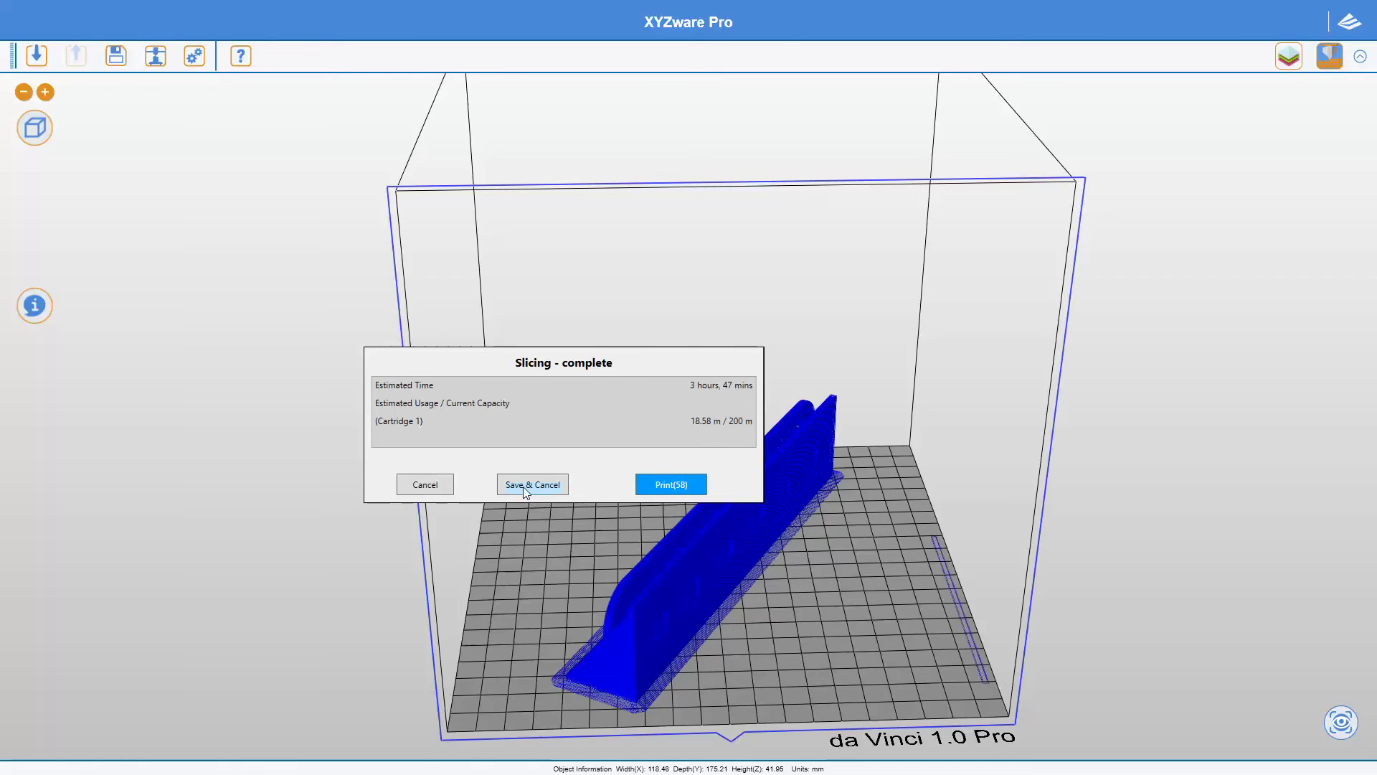
left_click(445, 488)
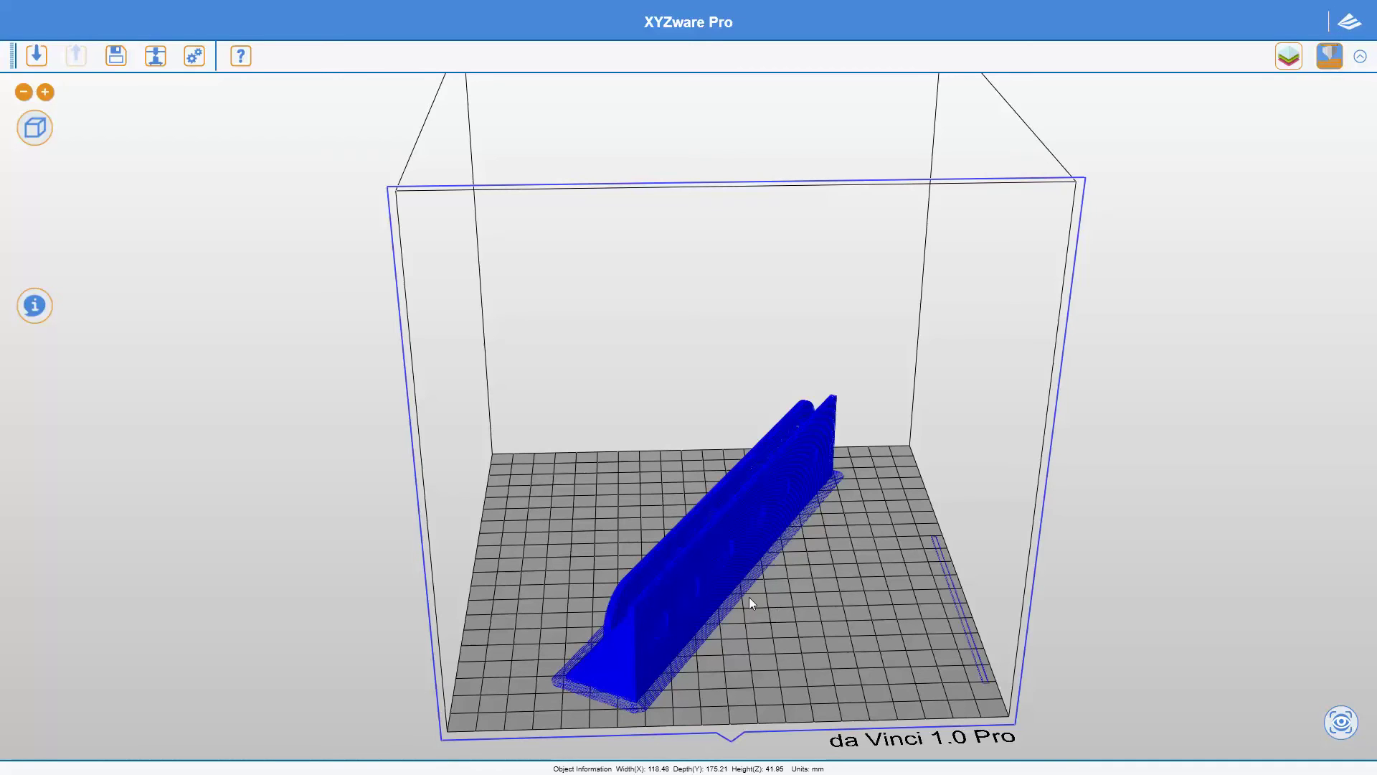
Examine the sliced rack from several sides, checking the brim around its base, the supports inside the holes and the end walls
left_click_drag(744, 650, 674, 693)
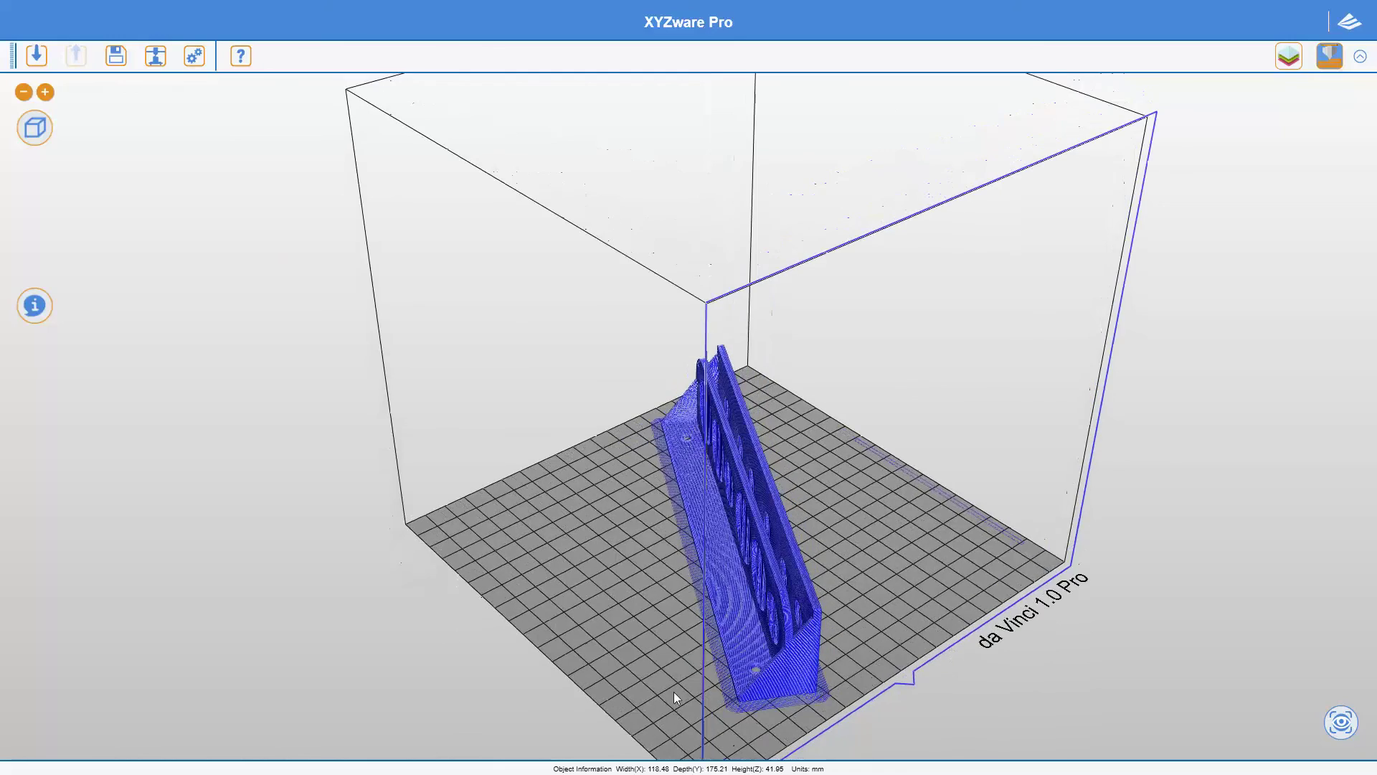
scroll(753, 673, "up", 10)
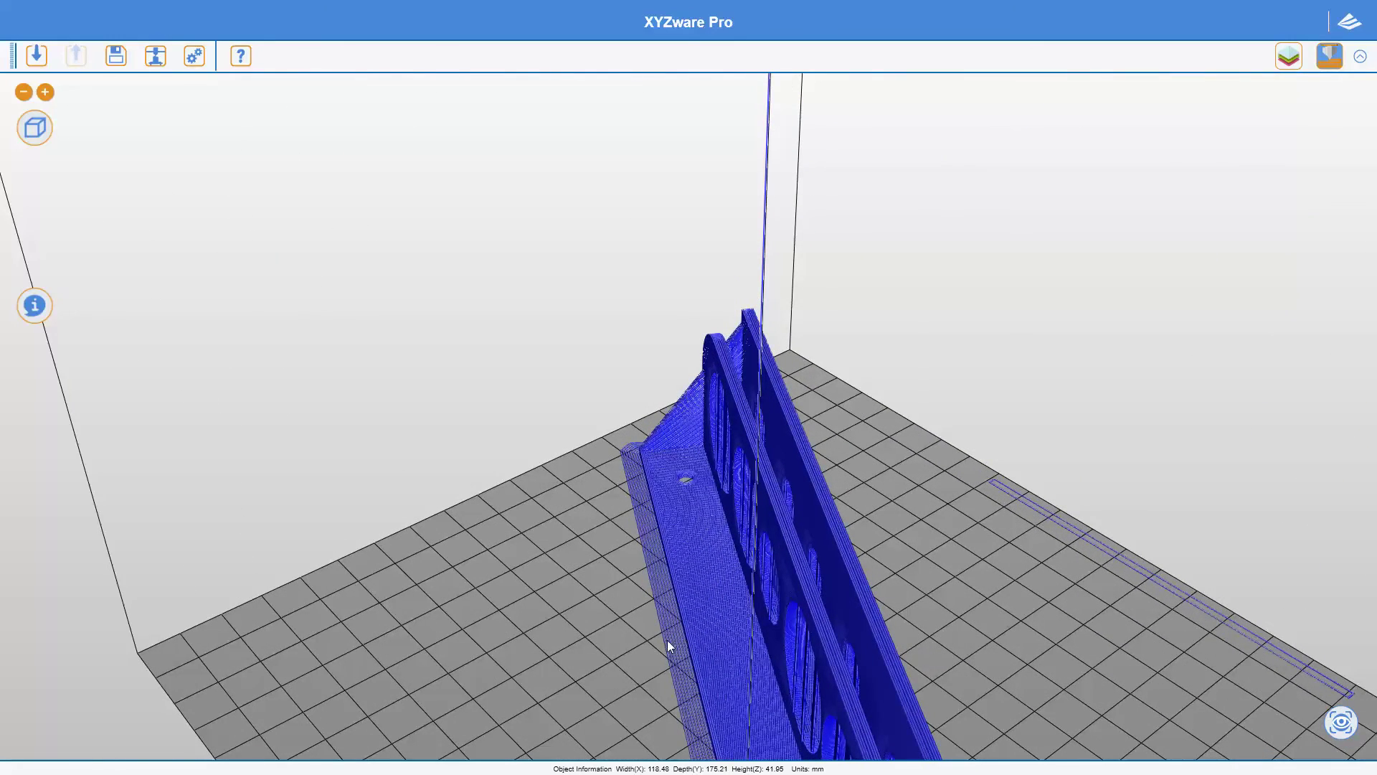
left_click_drag(781, 628, 845, 656)
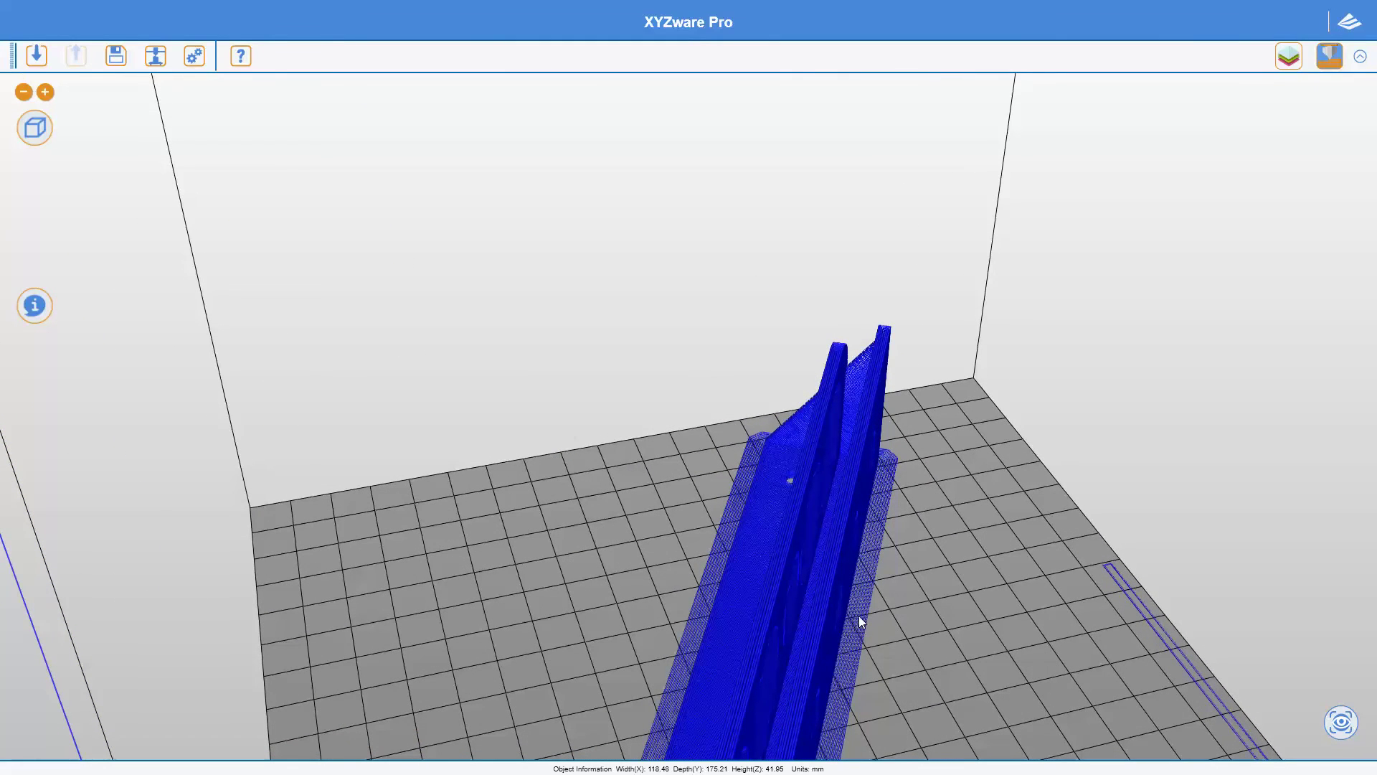
left_click_drag(855, 500, 861, 460)
left_click_drag(882, 511, 707, 692)
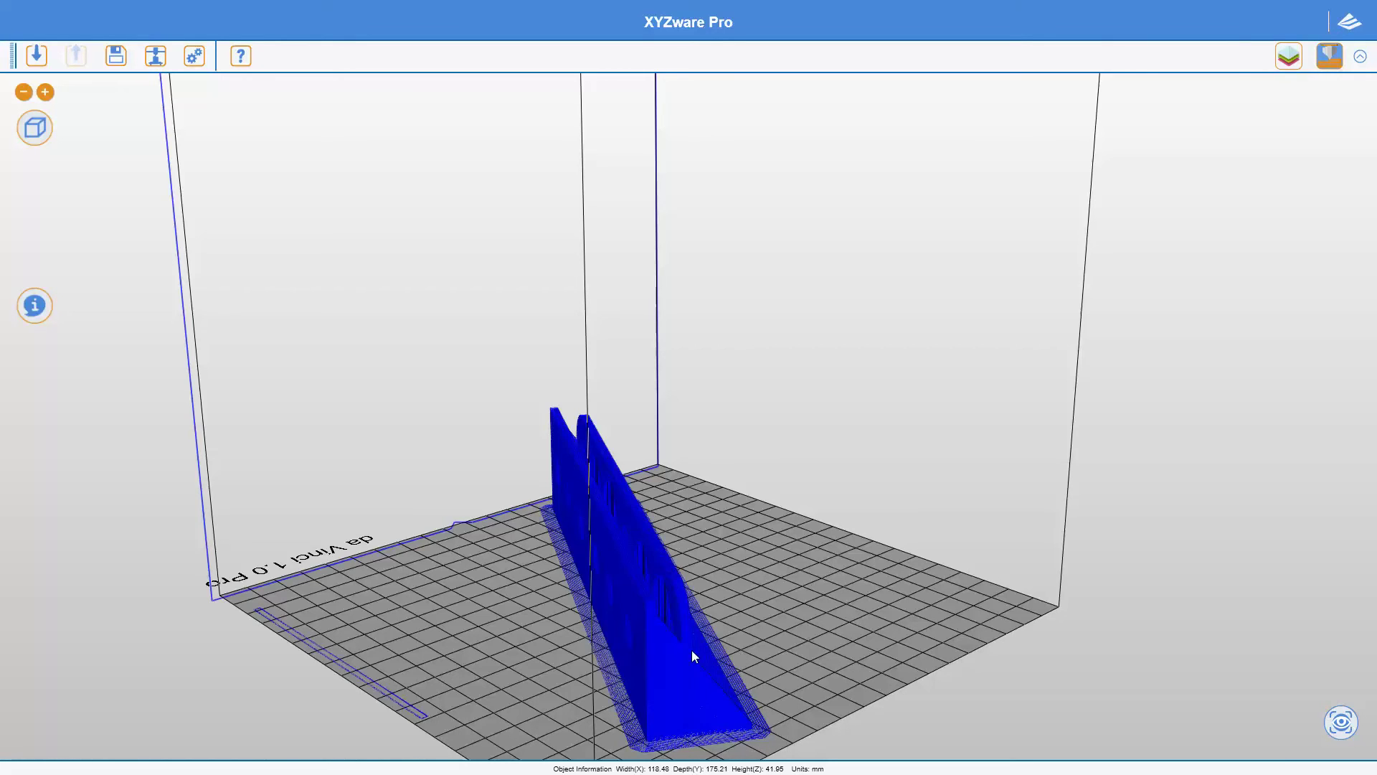
left_click_drag(703, 646, 945, 687)
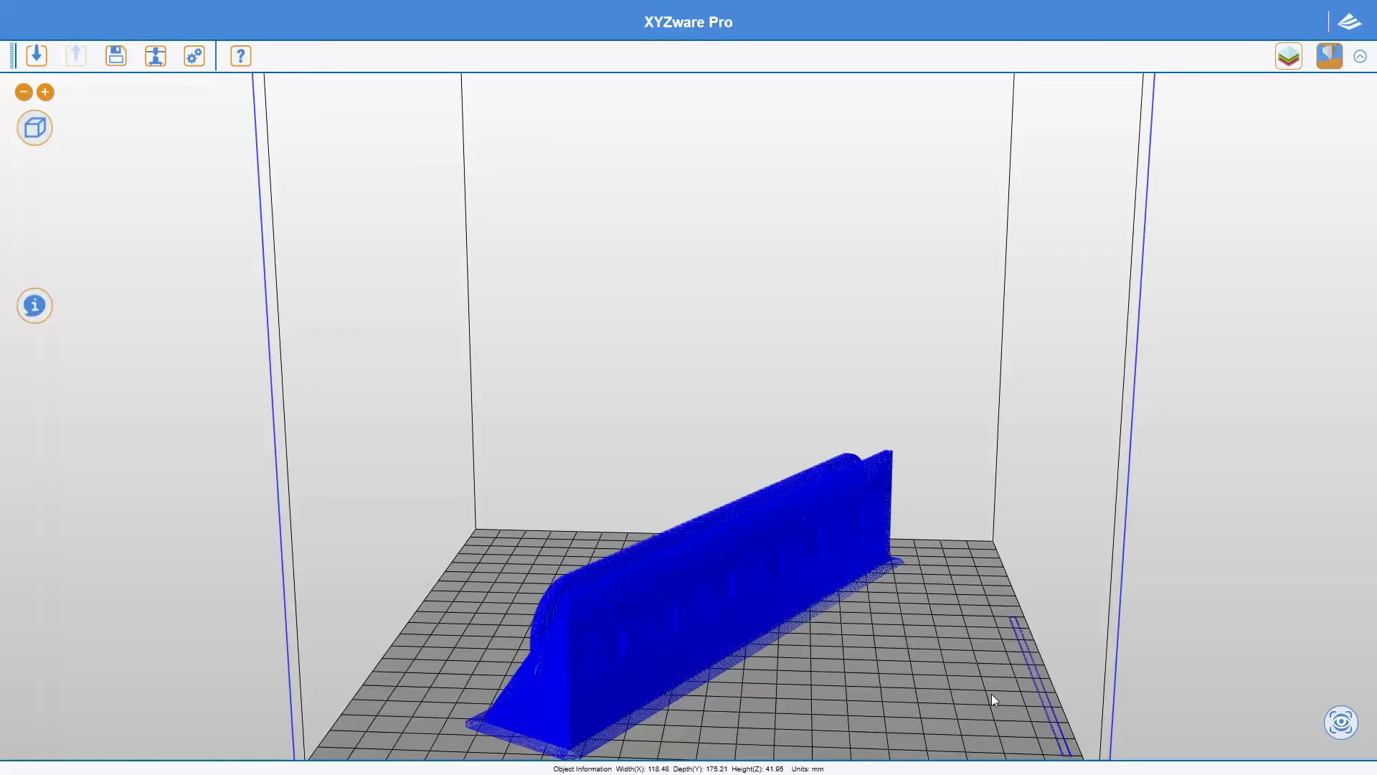
scroll(992, 694, "down", 1)
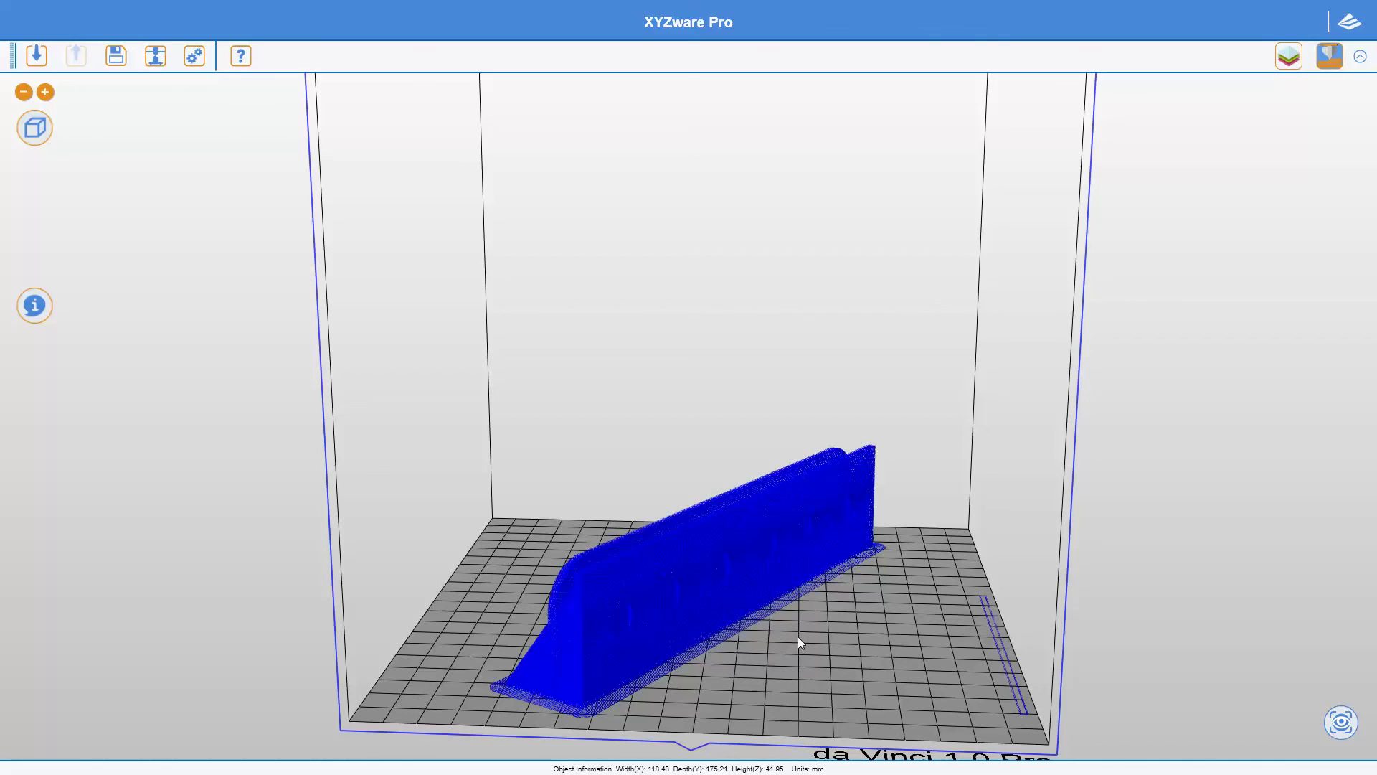
right_click_drag(606, 644, 849, 529)
scroll(848, 530, "up", 2)
scroll(847, 524, "up", 5)
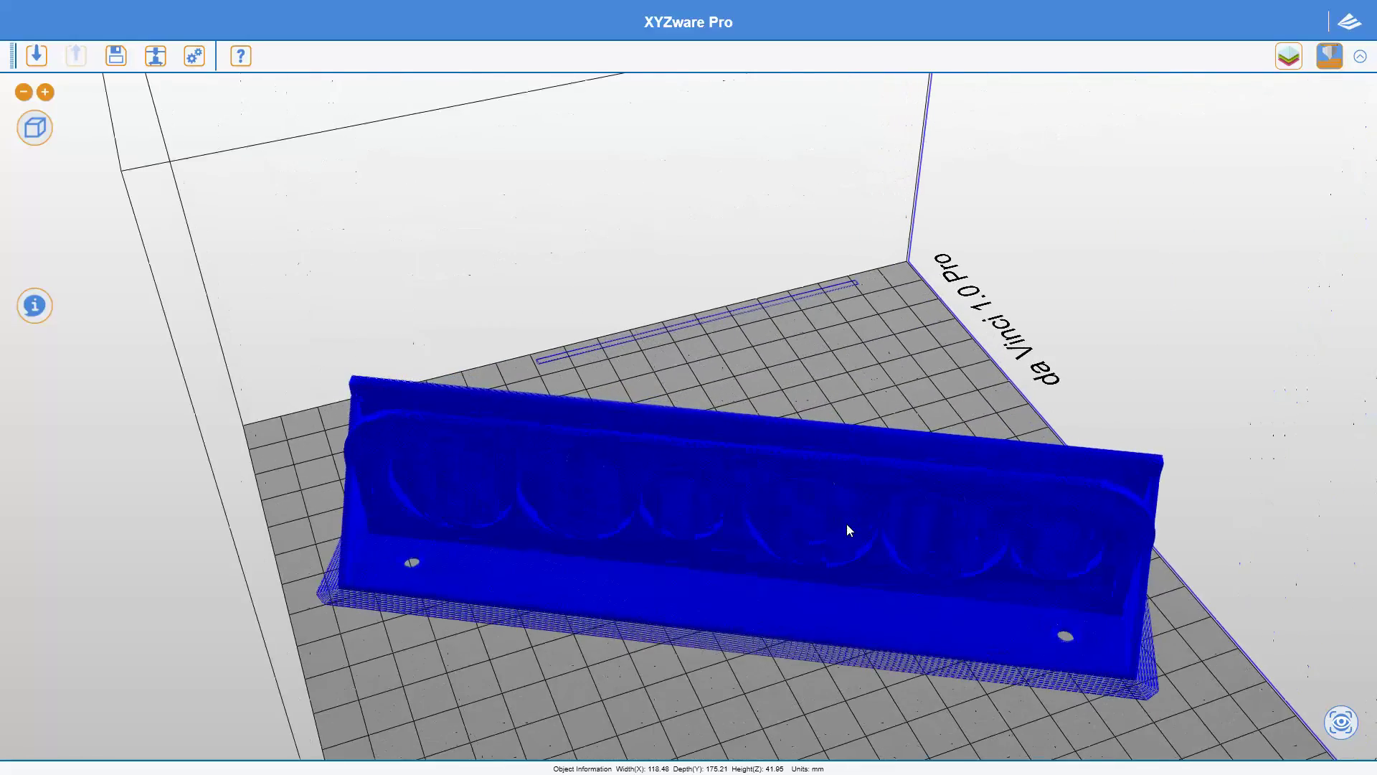
right_click_drag(785, 634, 548, 604)
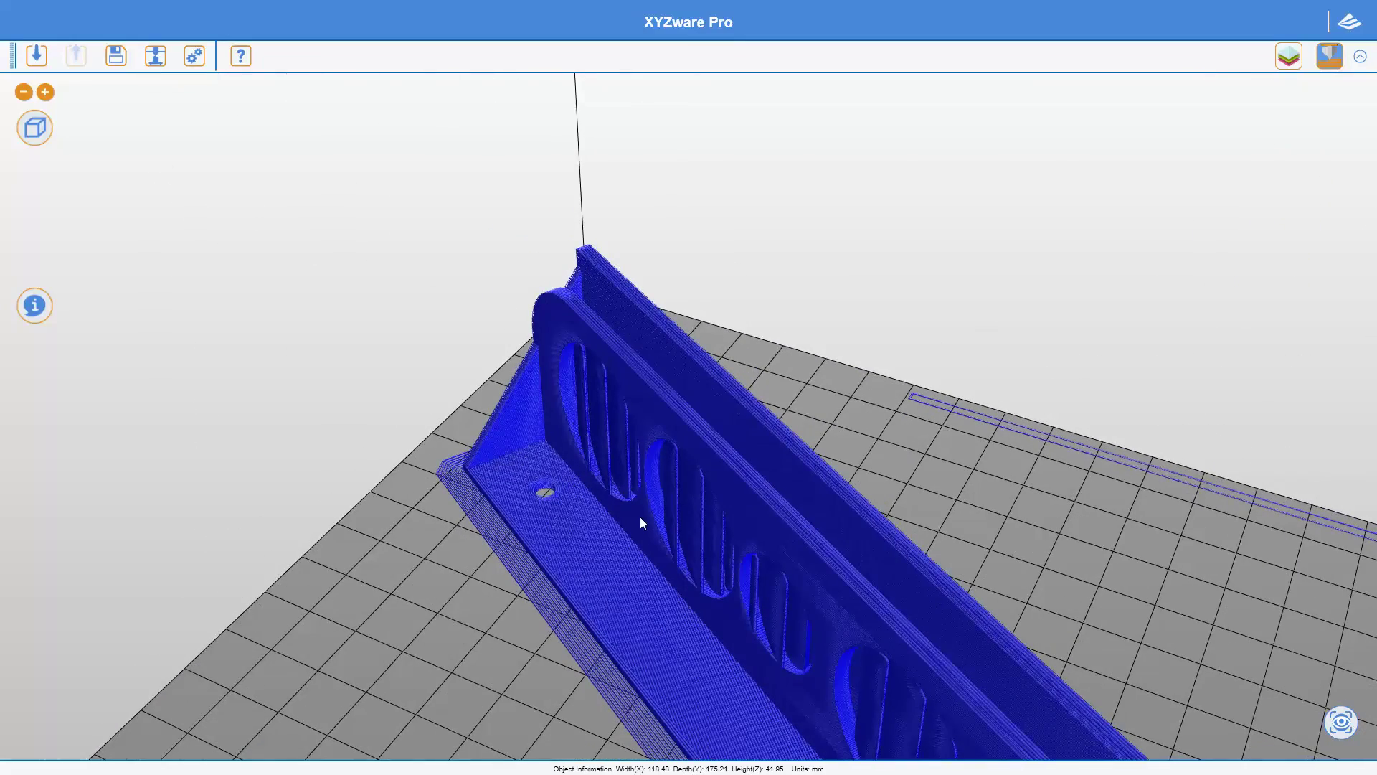